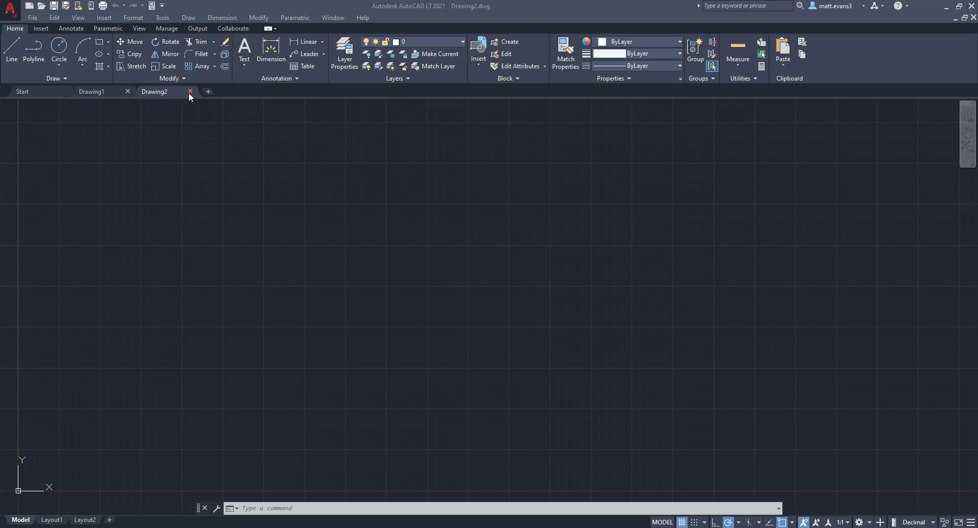
Step: Draw a large circle in Drawing1
click(114, 91)
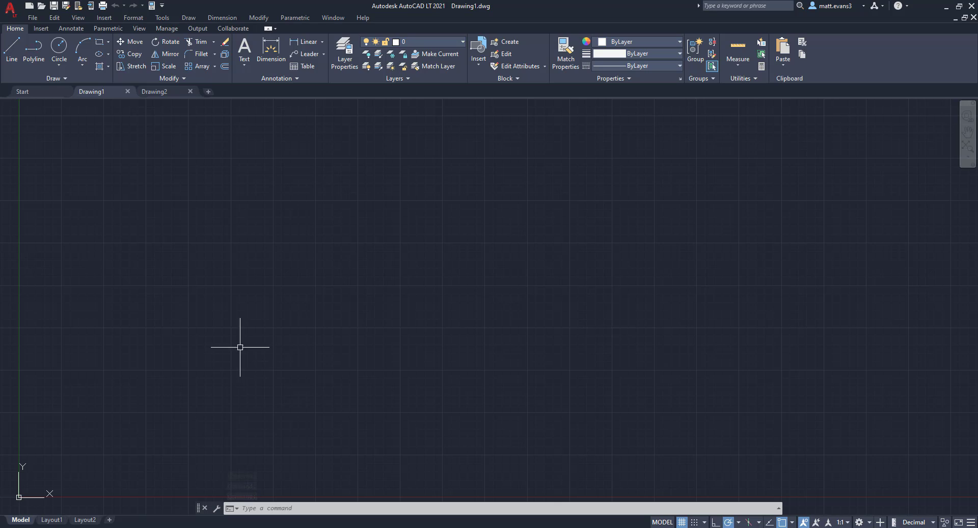
click(56, 48)
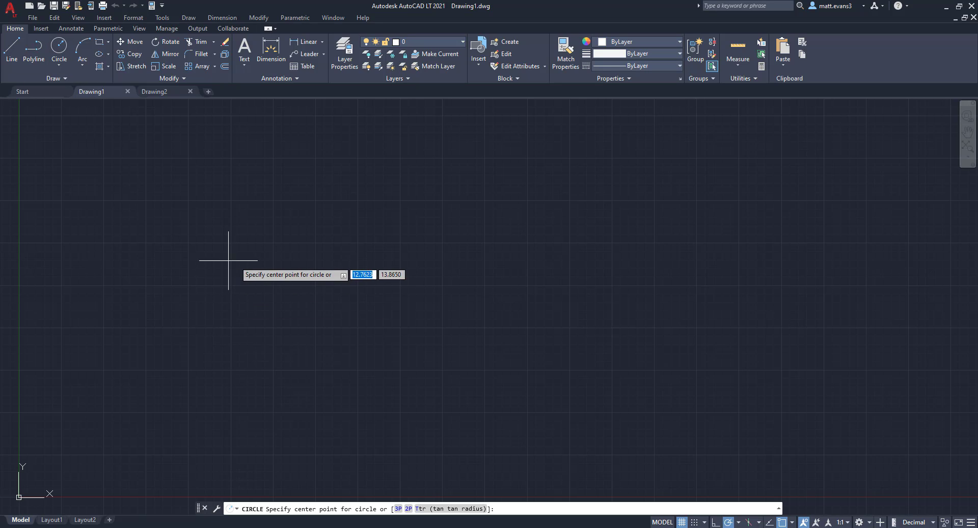
click(213, 252)
click(314, 300)
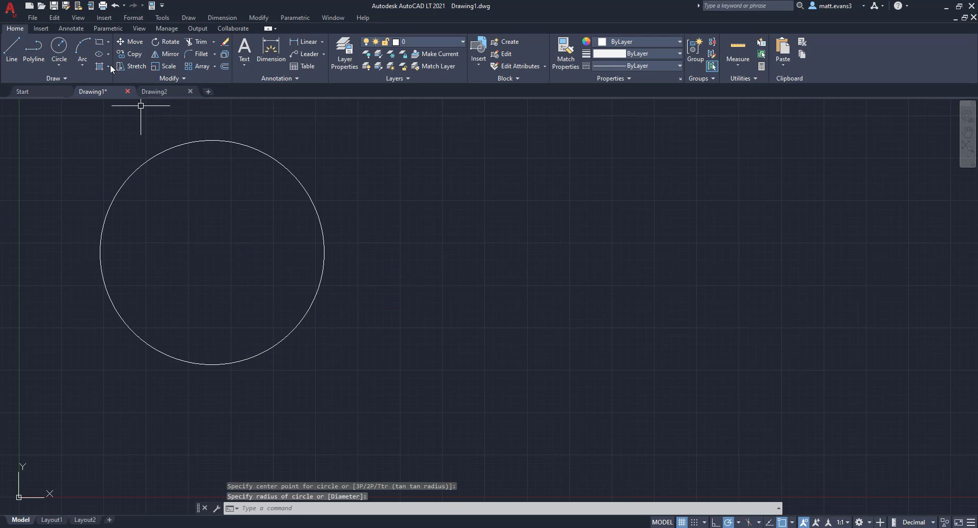
Step: Add two smaller circles inside the large one, one upper-left and one lower
click(59, 49)
click(172, 199)
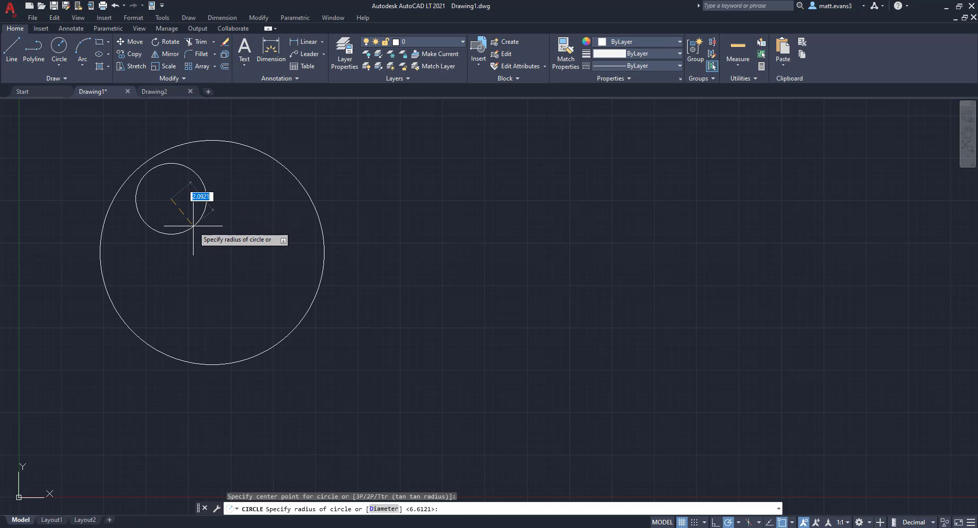
click(206, 199)
click(64, 54)
click(228, 296)
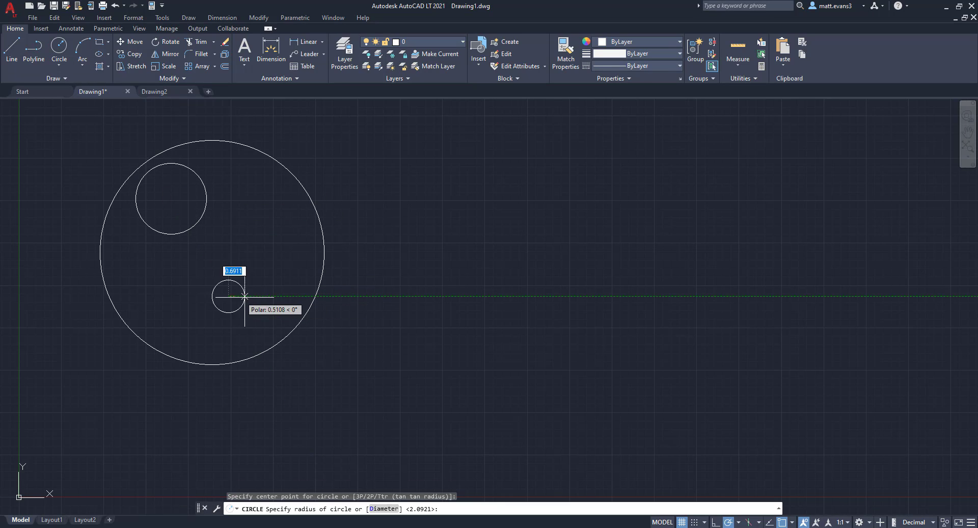
click(275, 311)
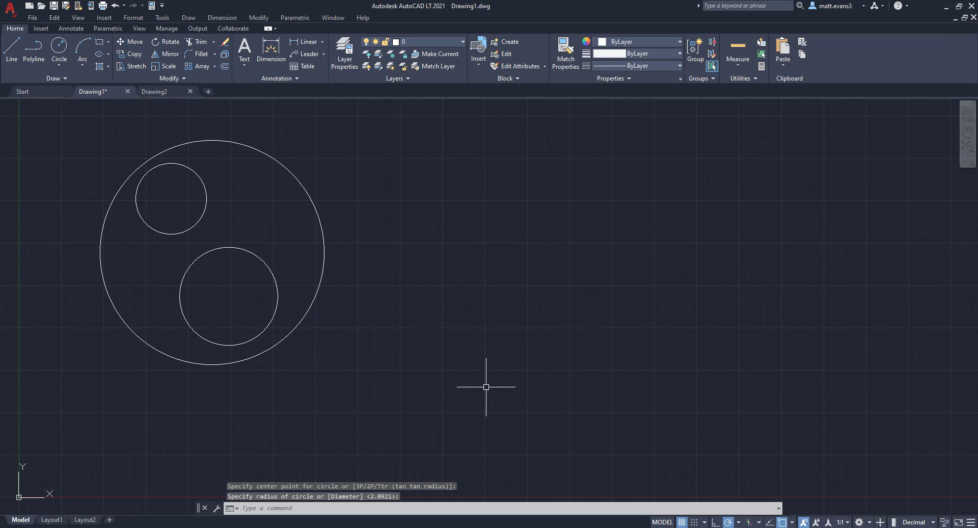
scroll(501, 382, down, 2)
Step: Back in Drawing1, window-select all three circles
scroll(501, 383, up, 2)
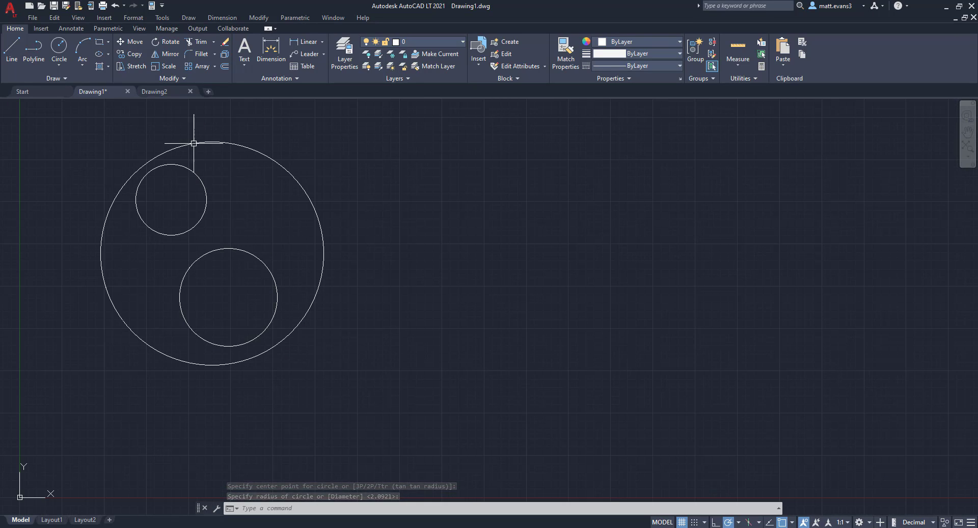
click(158, 92)
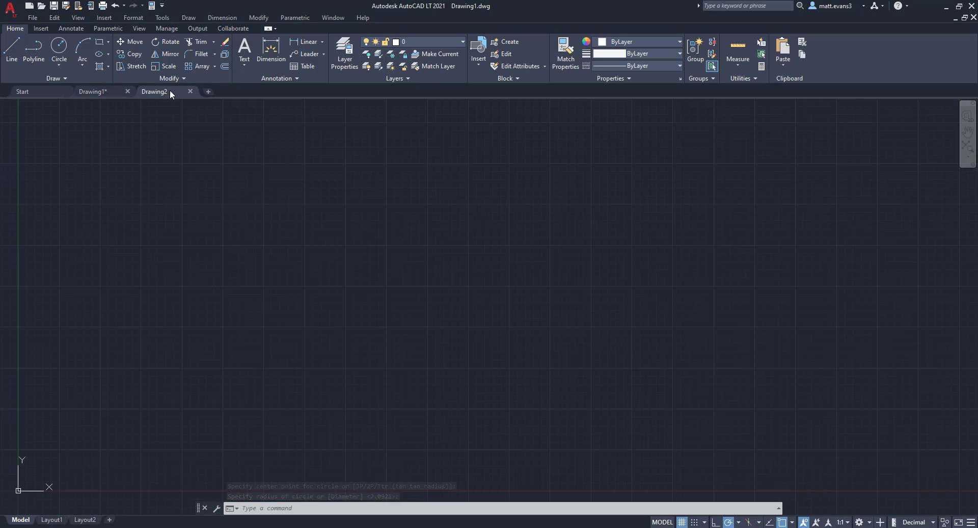
click(105, 90)
click(65, 124)
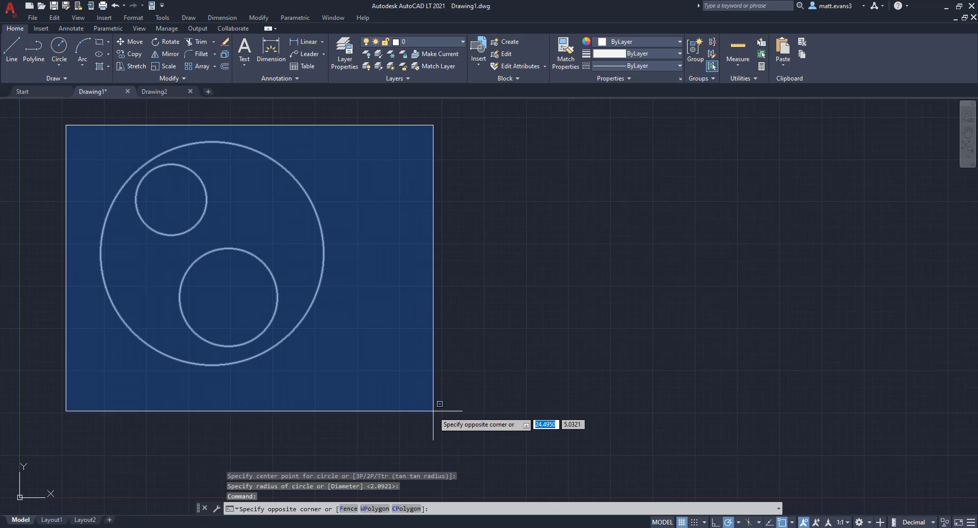
click(430, 399)
Step: Start a Copy Selection from a base point, then cancel it with Esc
right_click(376, 316)
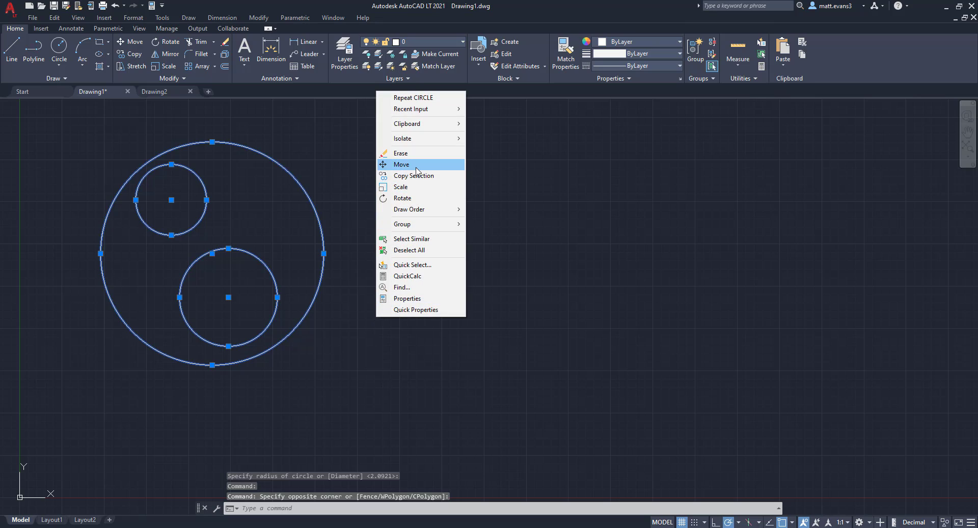
click(402, 176)
click(338, 284)
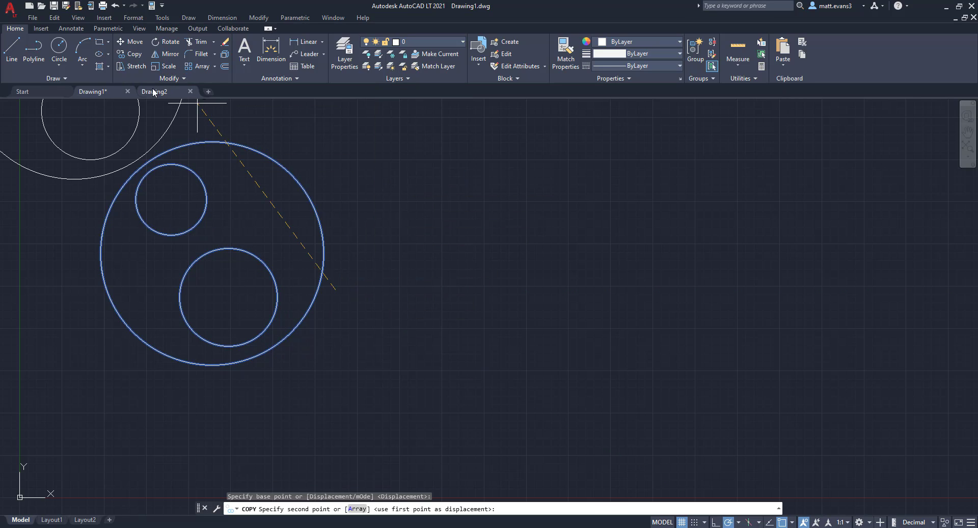
key(Escape)
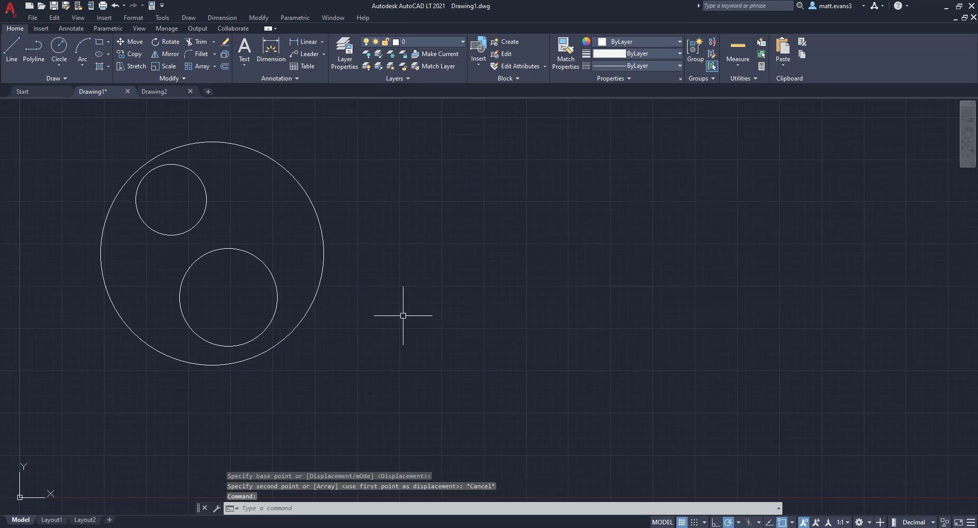
scroll(405, 316, down, 3)
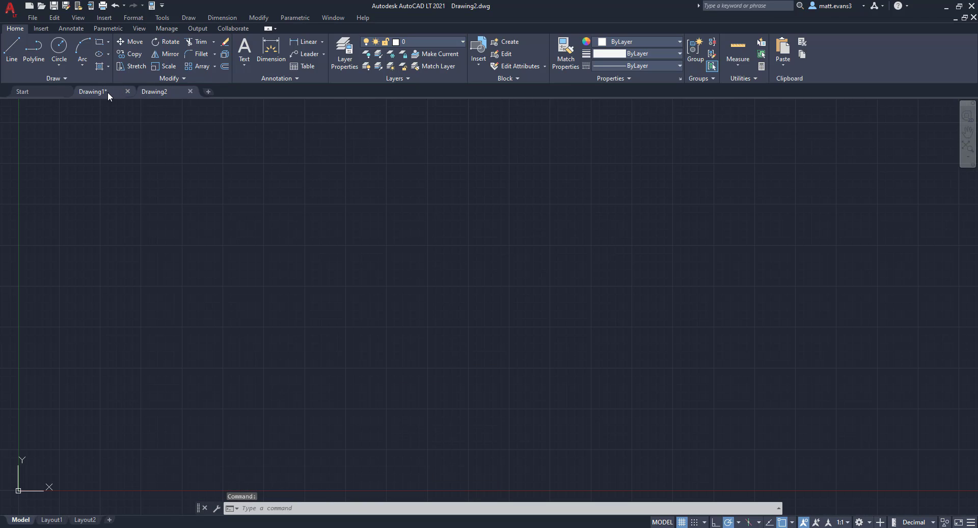
Step: Crossing-select Drawing1's large circle and two inner circles, then Copy Clip them
click(108, 91)
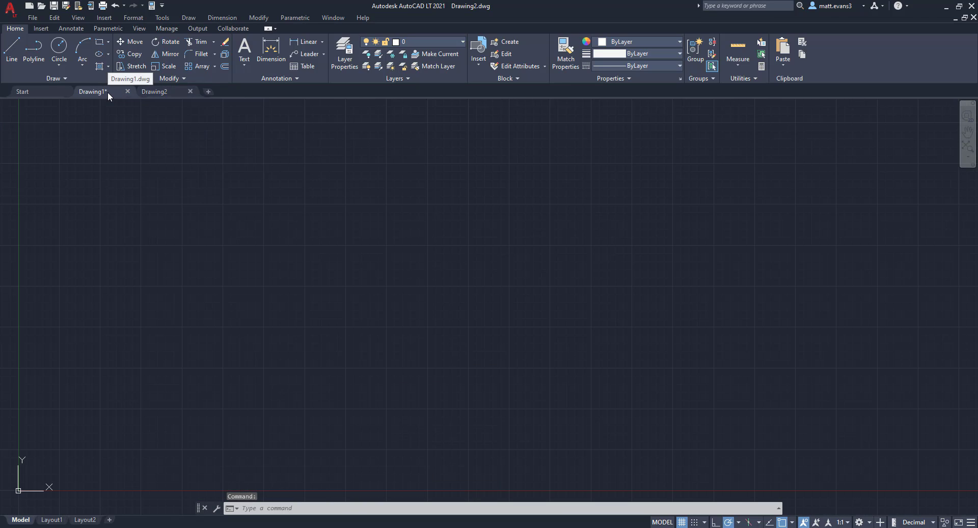
click(375, 358)
click(292, 234)
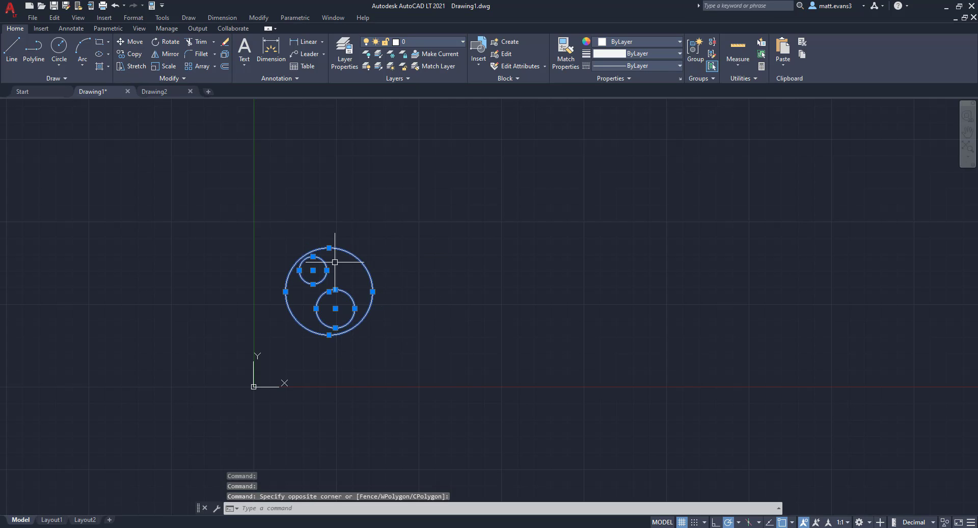
click(150, 91)
click(108, 91)
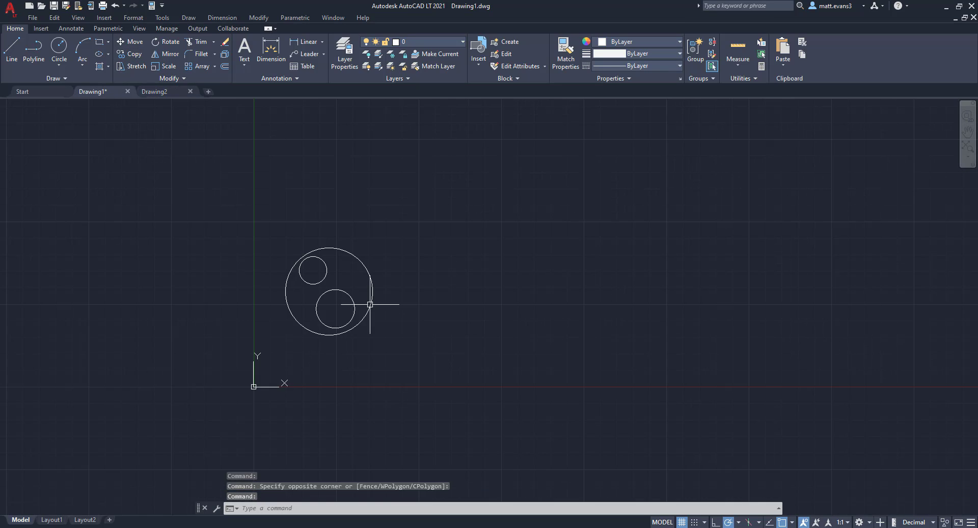
click(423, 338)
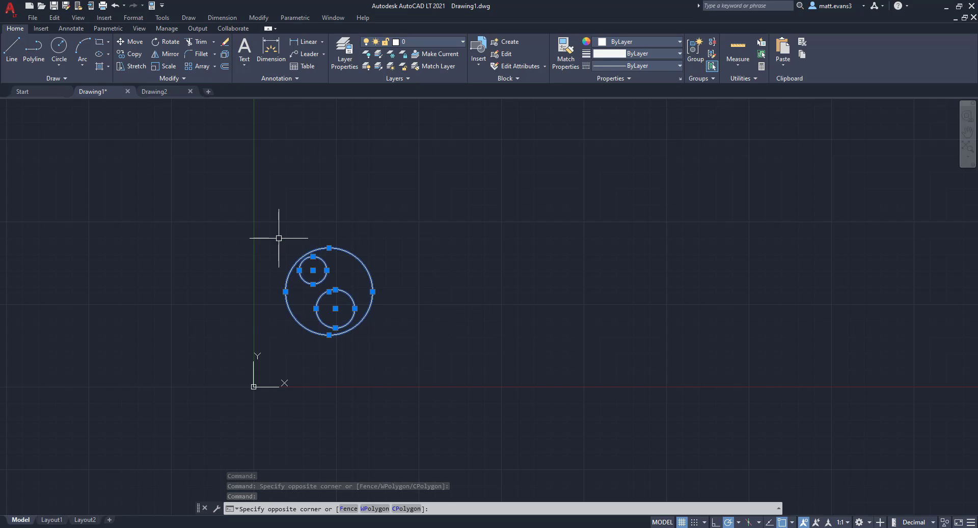
click(278, 238)
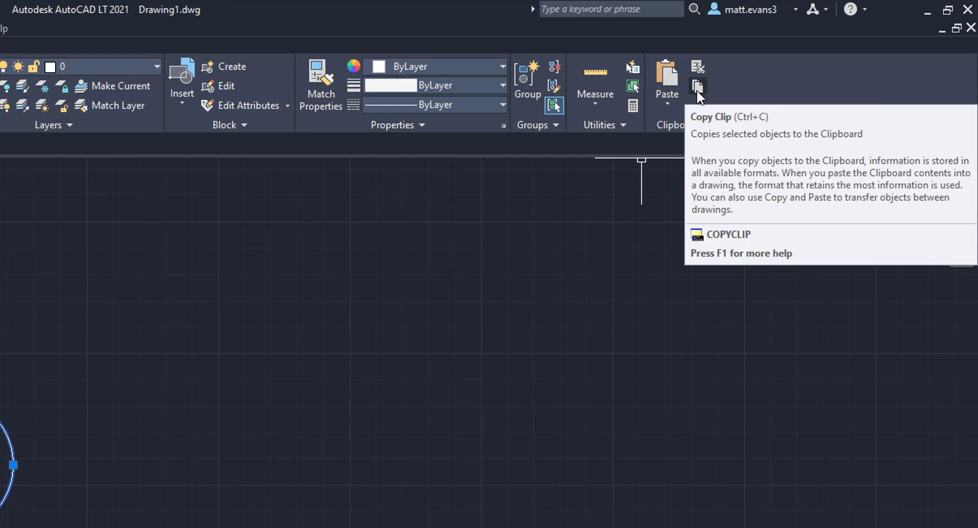
click(695, 90)
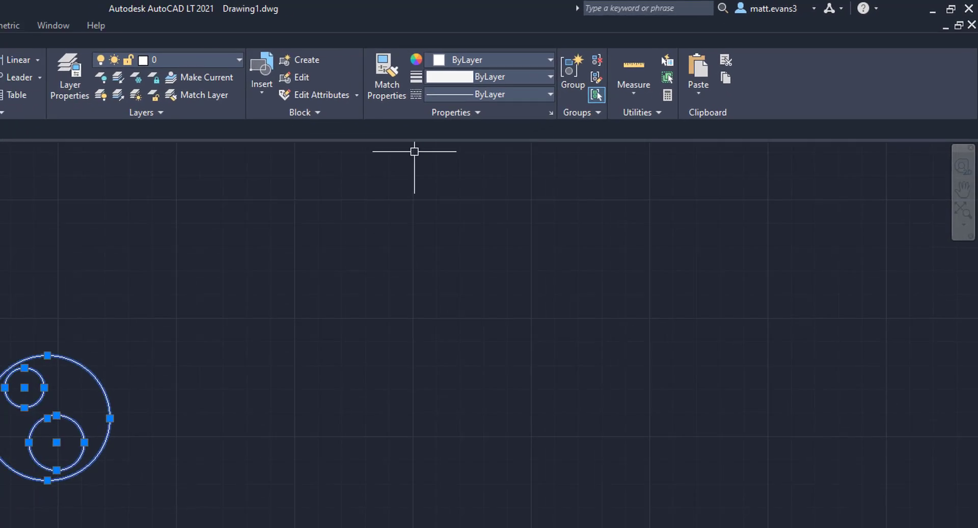
Step: Paste the copied circles into Drawing2 at a picked point, then clear the selection
click(172, 92)
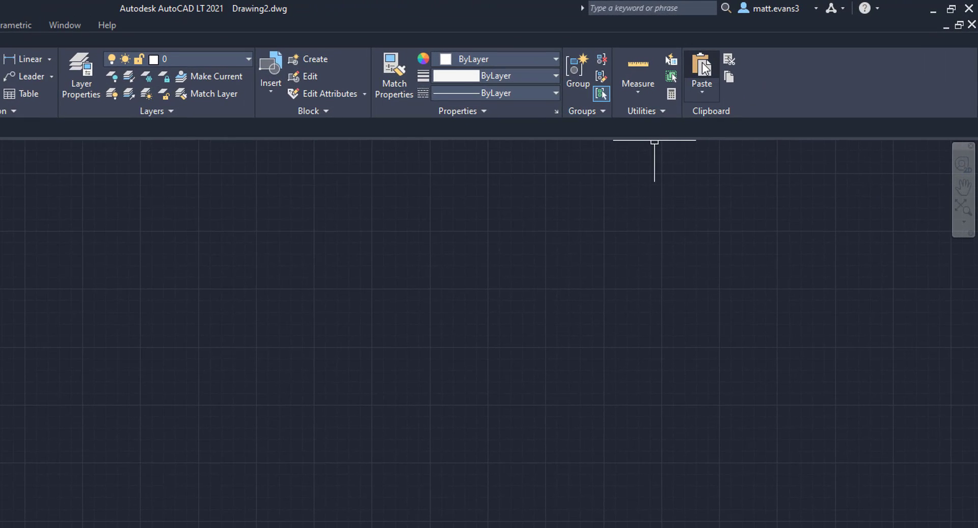
click(703, 66)
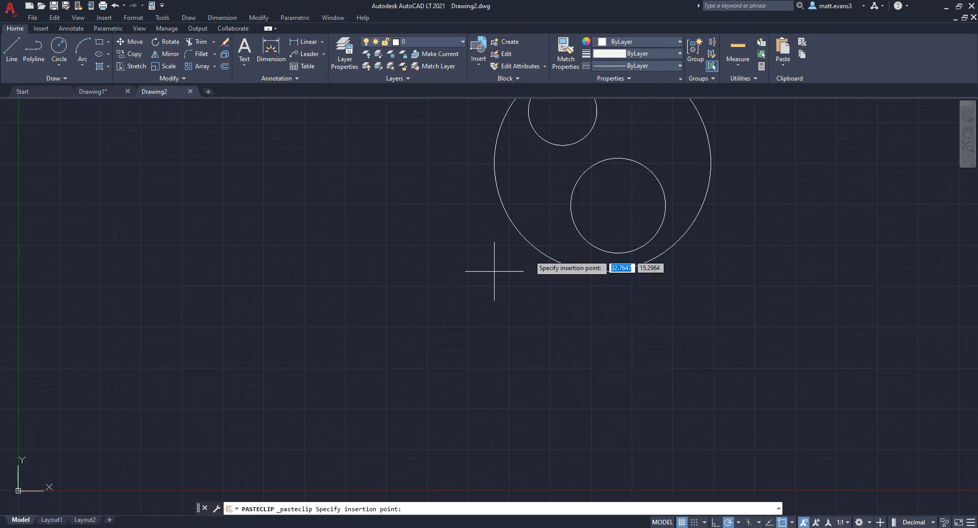
click(208, 407)
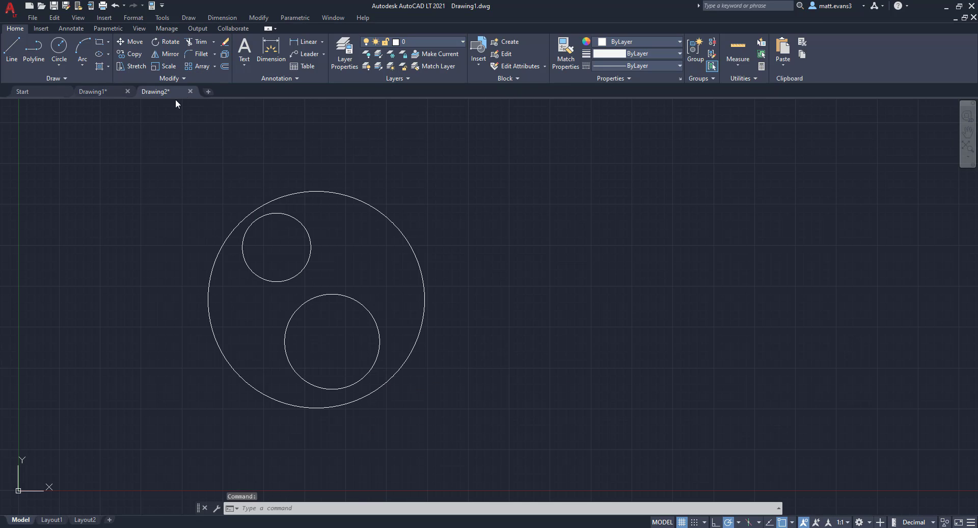
scroll(234, 285, down, 2)
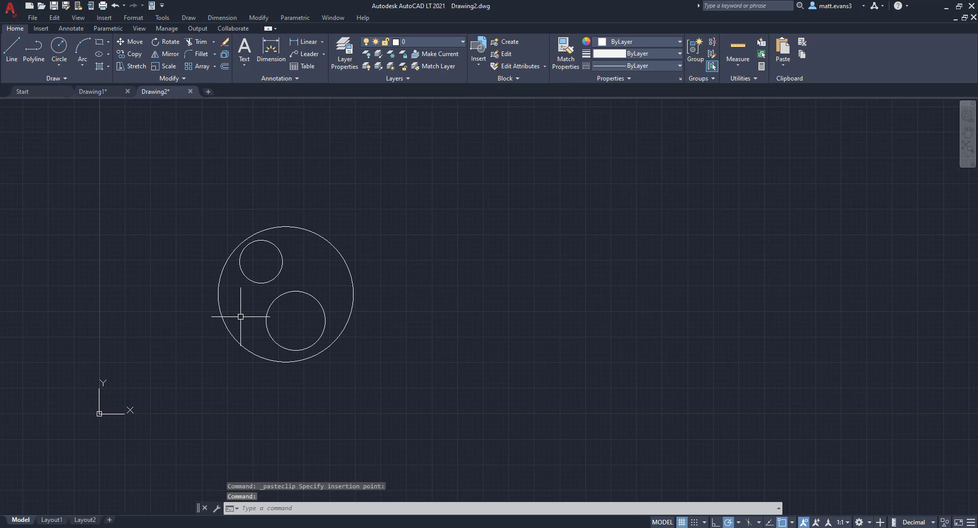
click(187, 205)
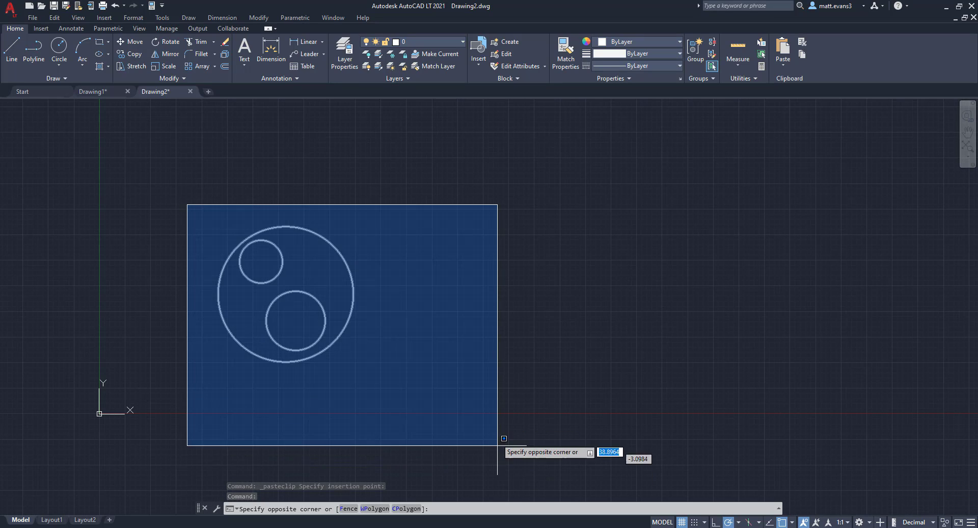
click(232, 167)
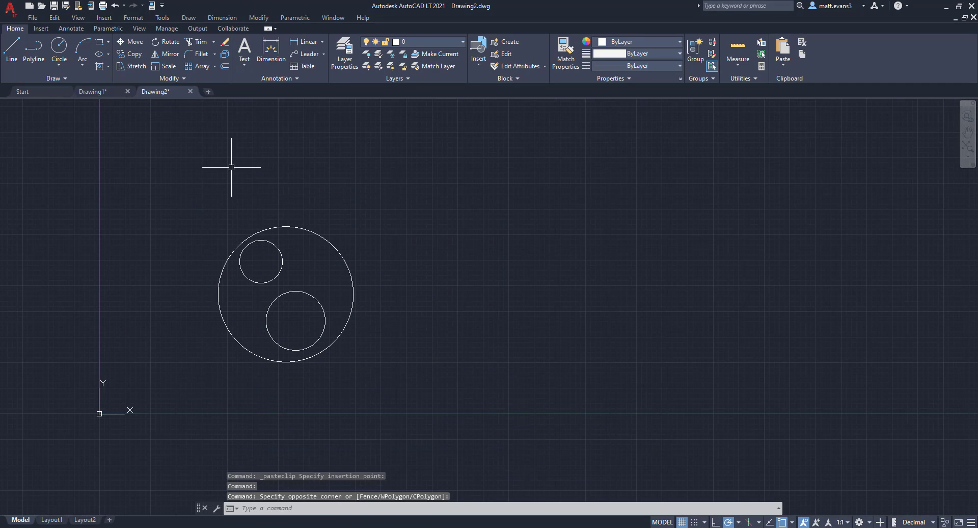
Step: Window-select Drawing1's three circles and cut them to the clipboard
click(89, 90)
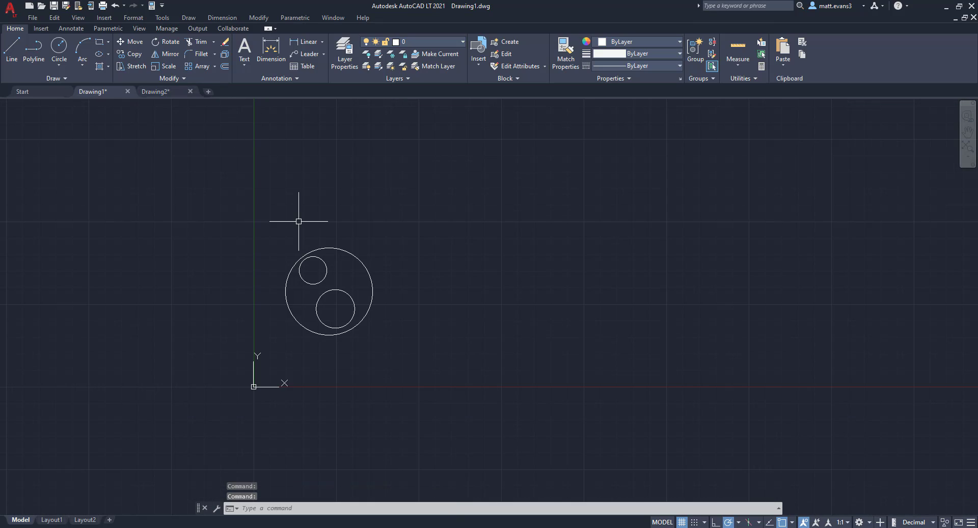
click(275, 225)
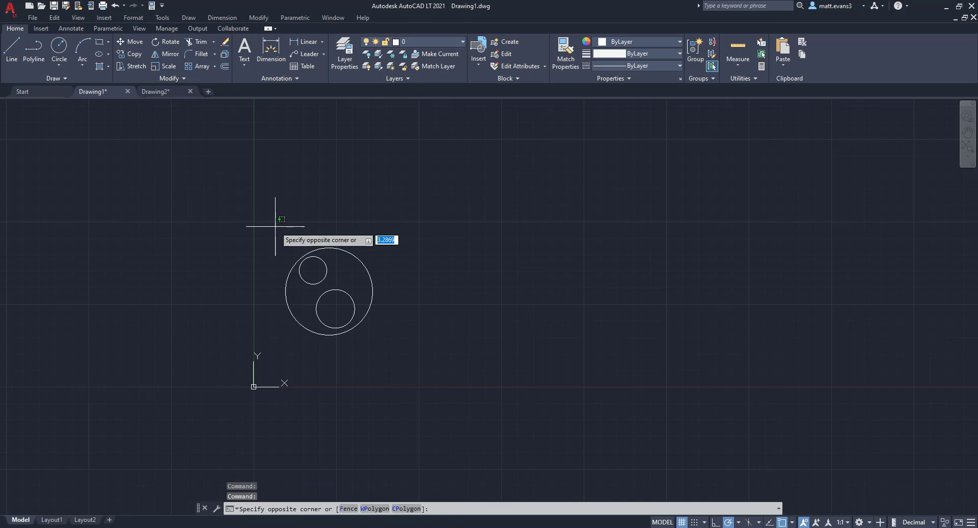
click(397, 351)
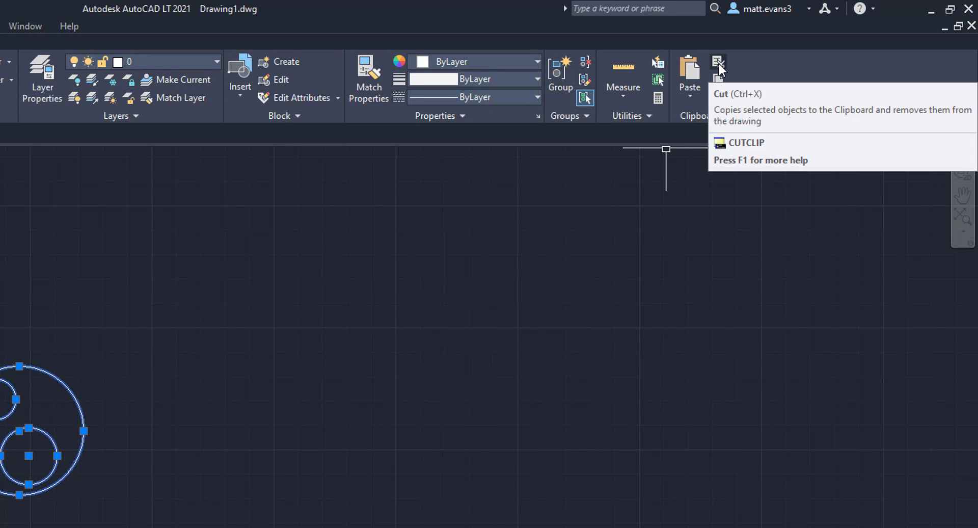
click(719, 63)
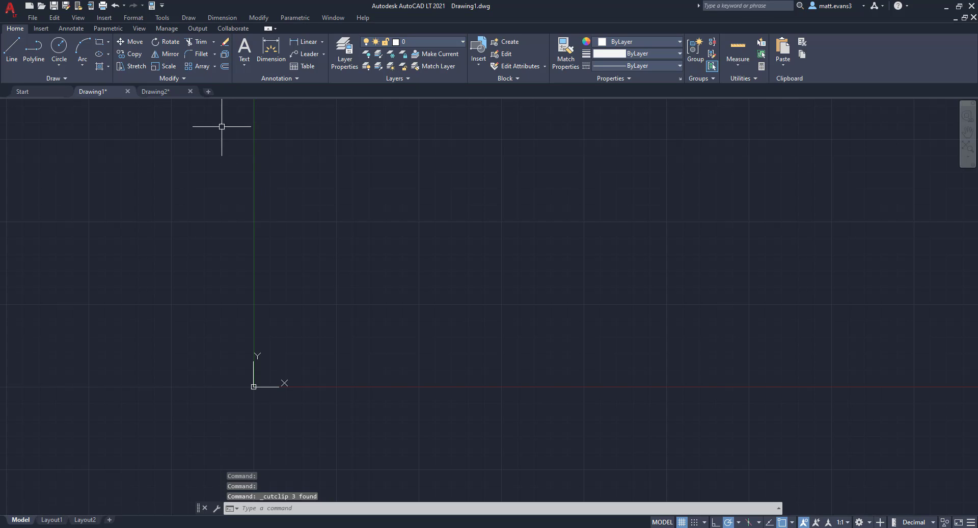
Step: Try pasting the cut circles into Drawing2 at a picked point, then go to Drawing1
click(164, 91)
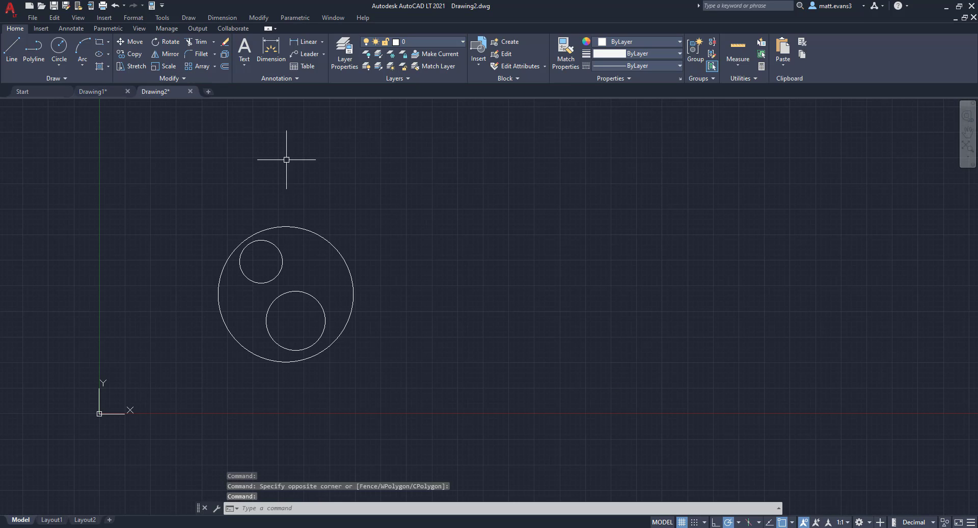
click(782, 48)
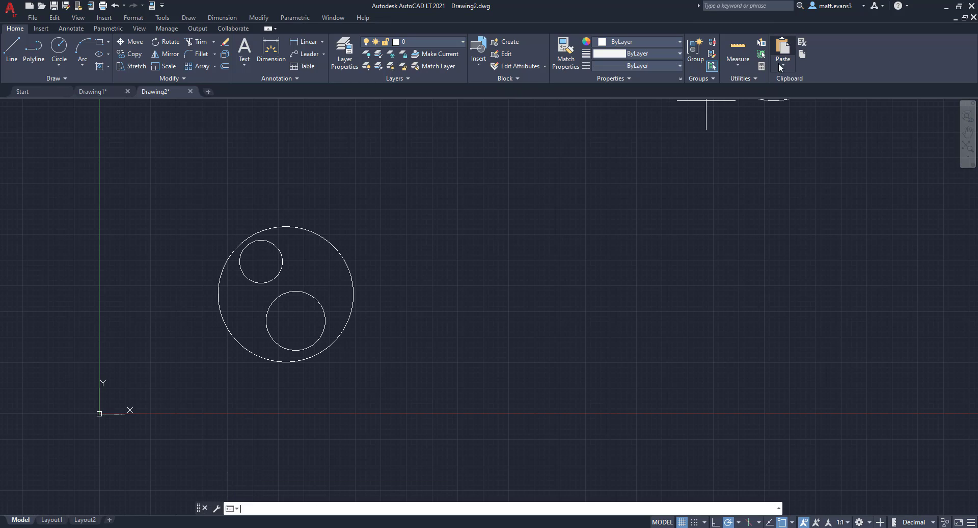
click(465, 302)
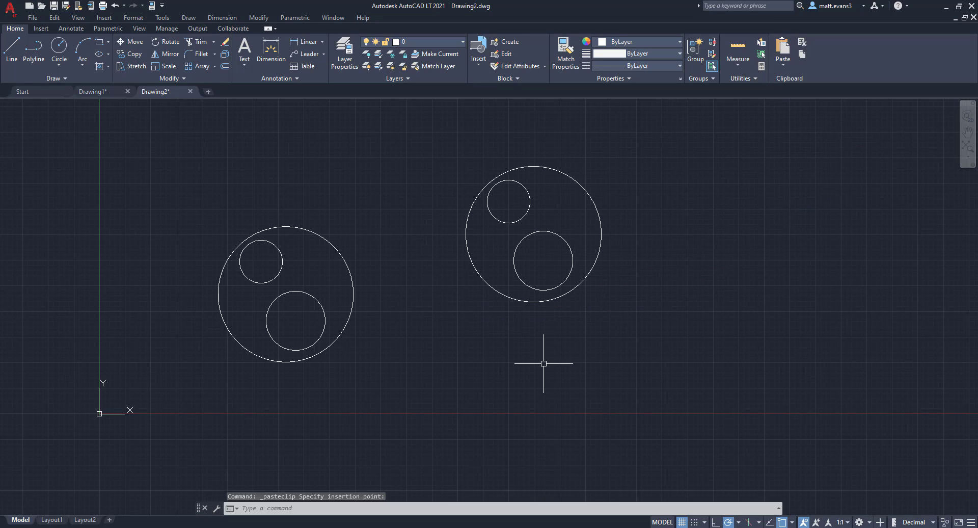
scroll(543, 363, down, 2)
click(96, 91)
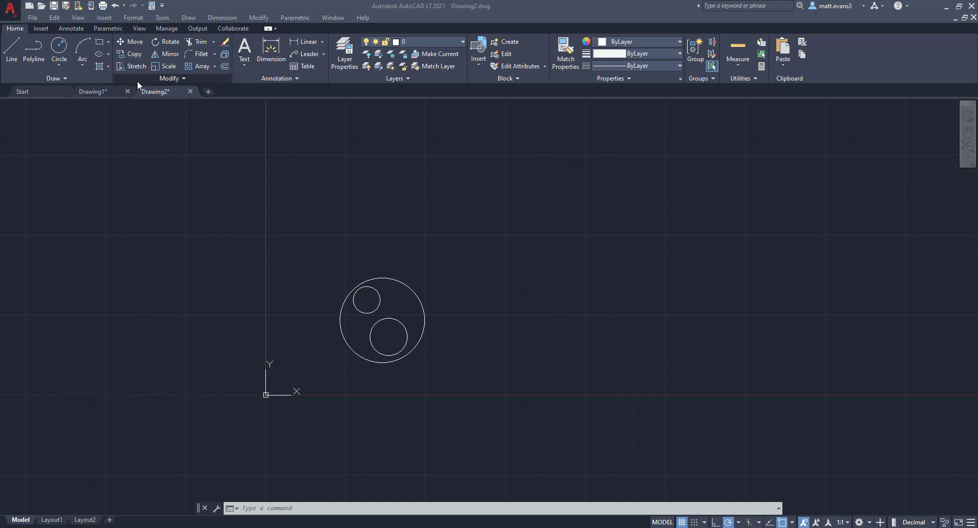
Step: Window-select the three nested circles in Drawing2 and Copy Clip them
click(104, 92)
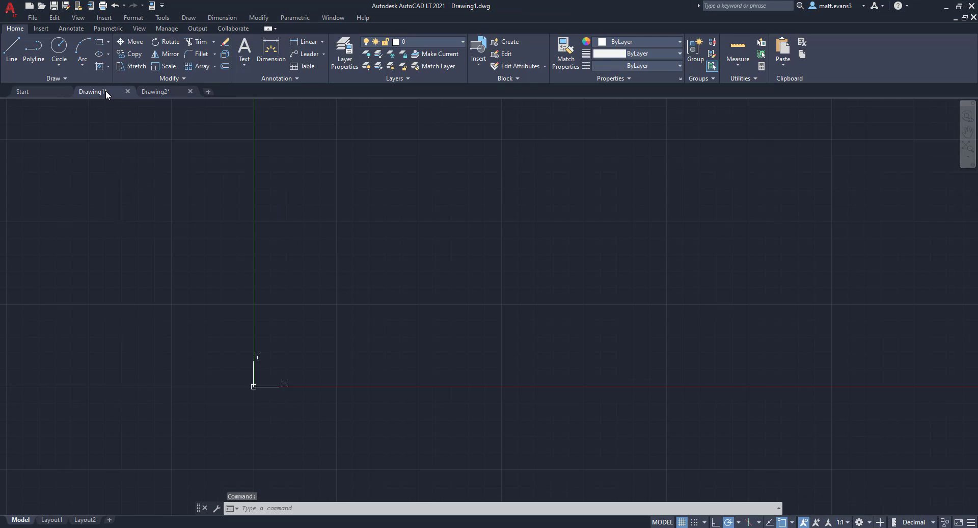
click(171, 92)
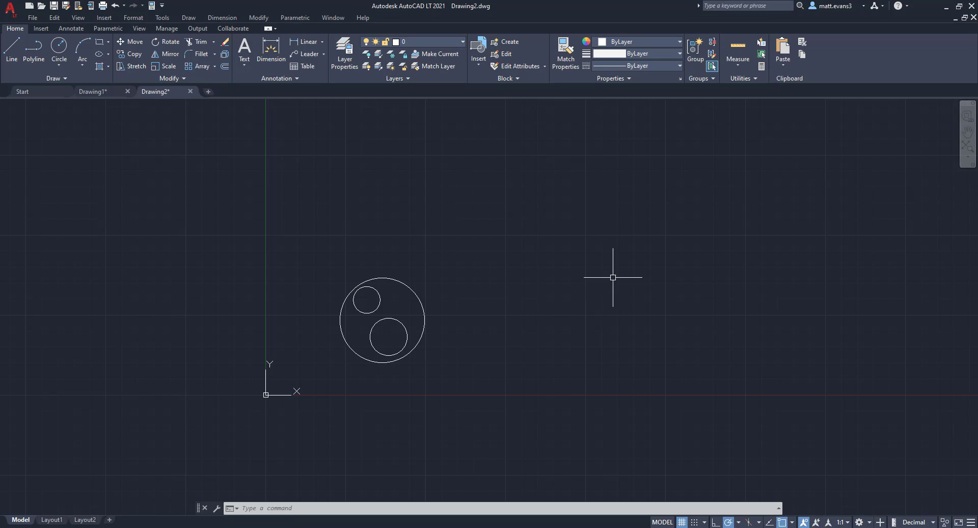
click(326, 266)
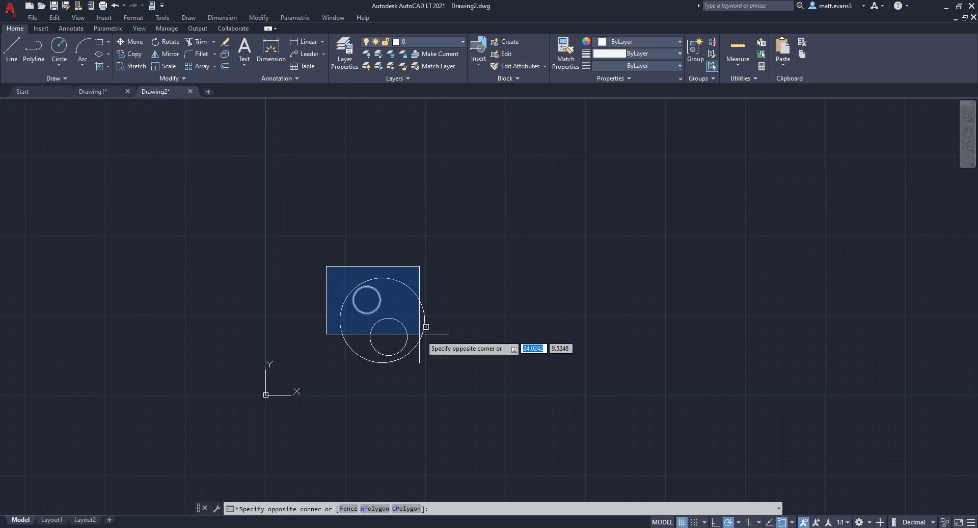
click(461, 390)
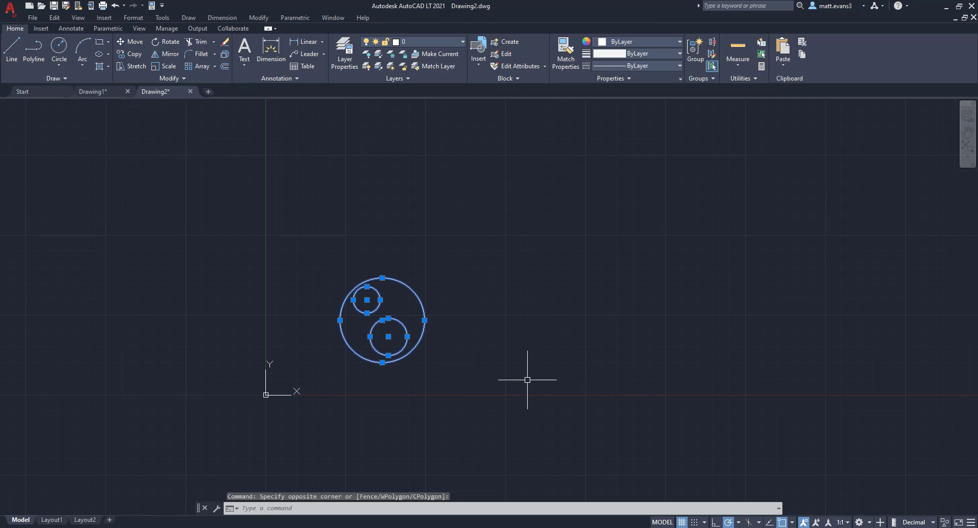
click(802, 55)
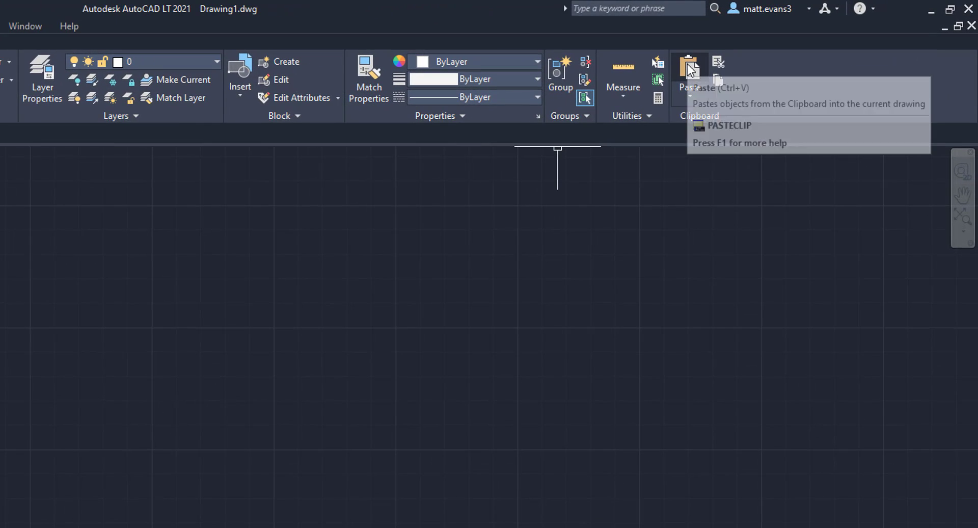
Step: Choose Paste as Block from the Clipboard panel's Paste dropdown
click(688, 98)
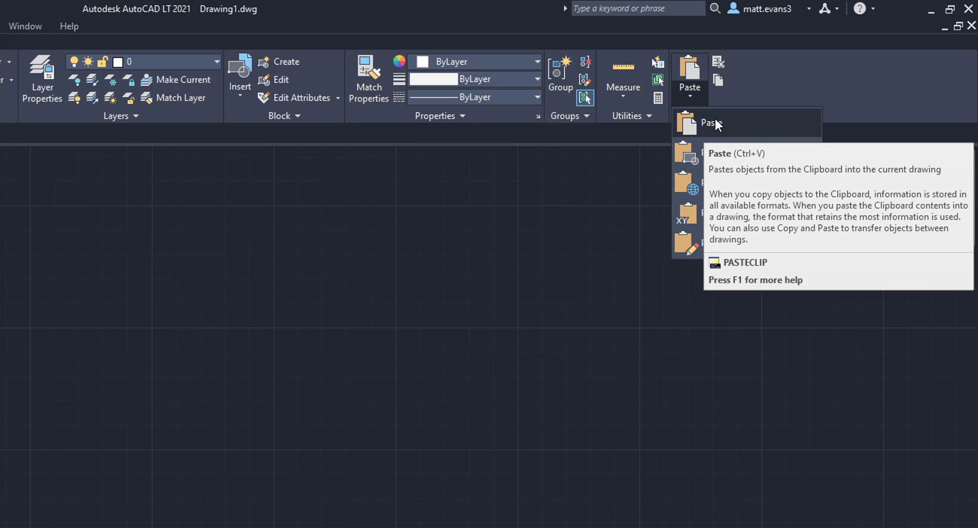
click(698, 148)
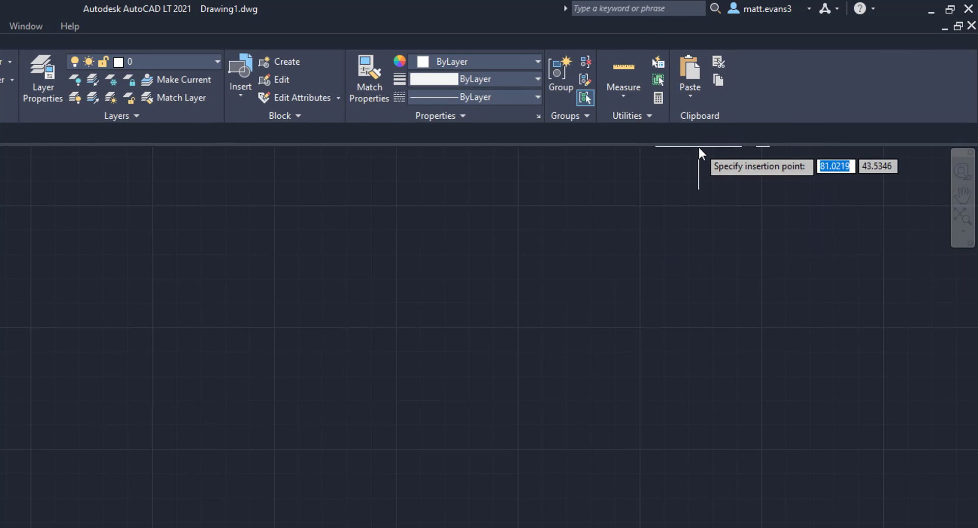
Step: Place the pasted circle block, then insert two more copies of it to the right
click(346, 335)
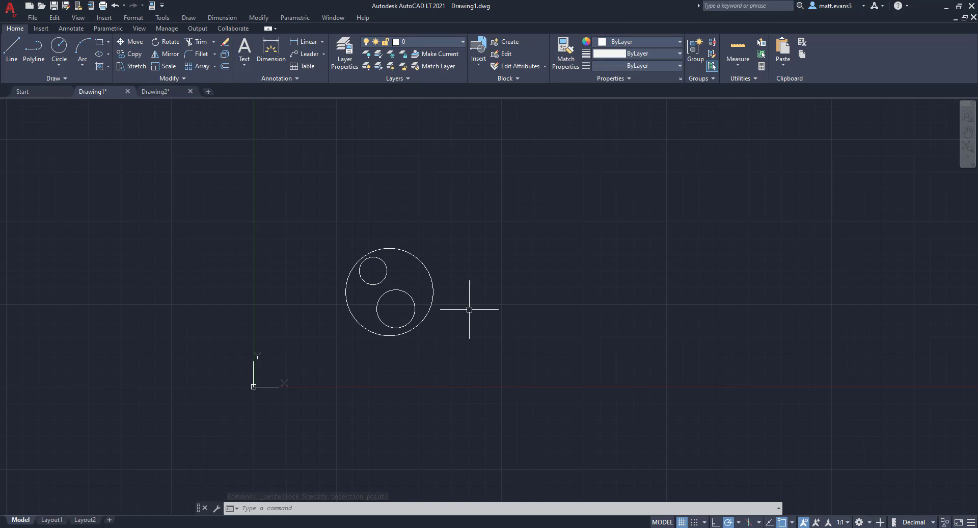
click(514, 79)
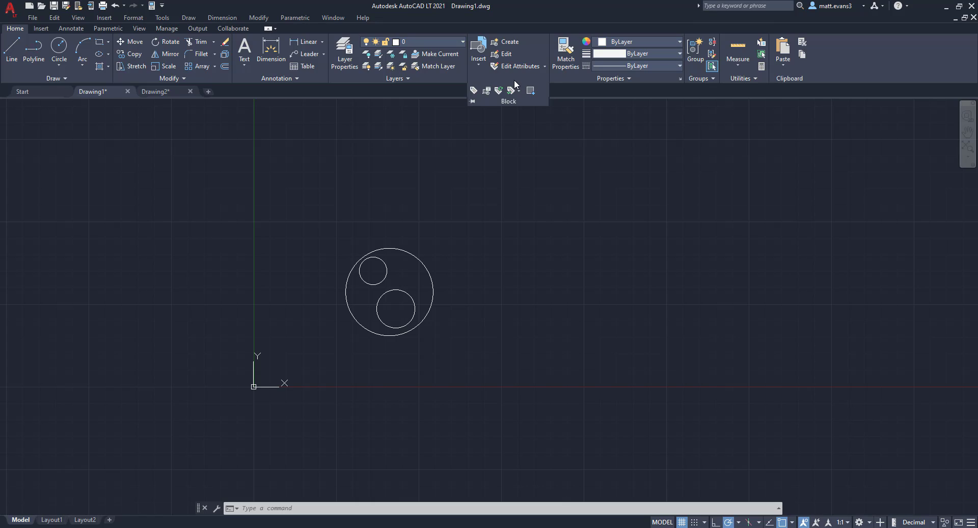
click(472, 53)
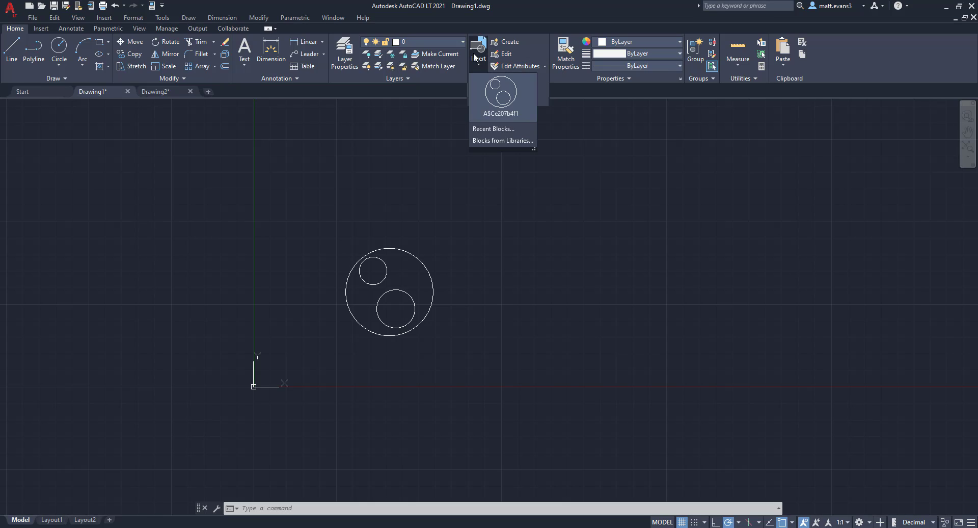
click(493, 104)
click(477, 312)
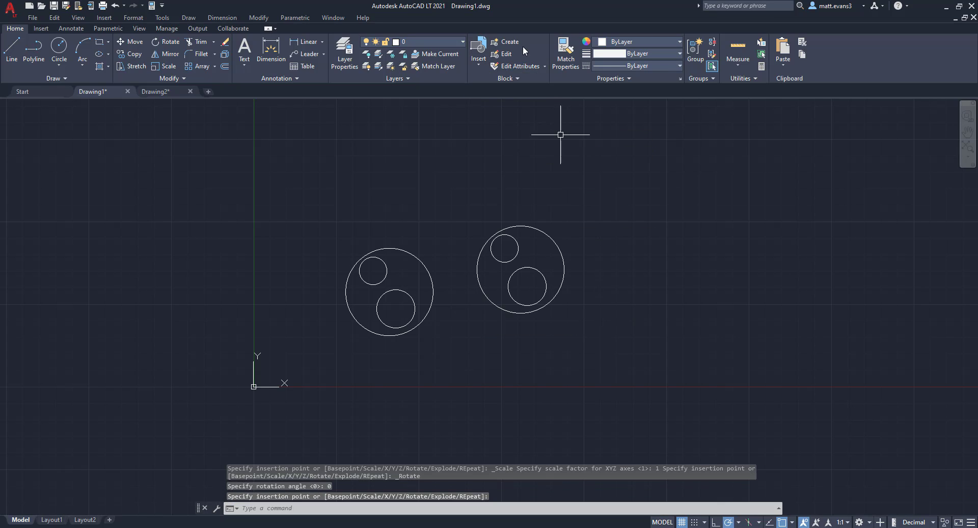
click(479, 54)
click(494, 102)
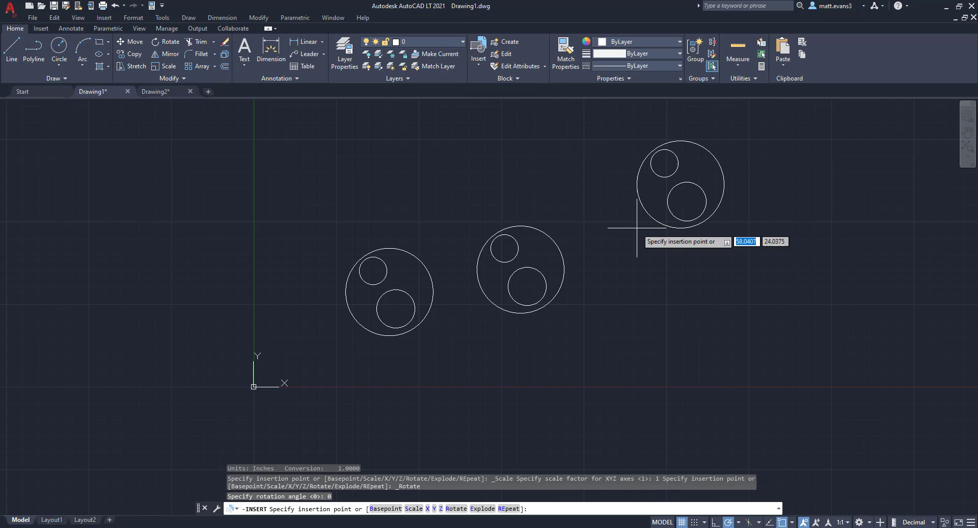
click(624, 237)
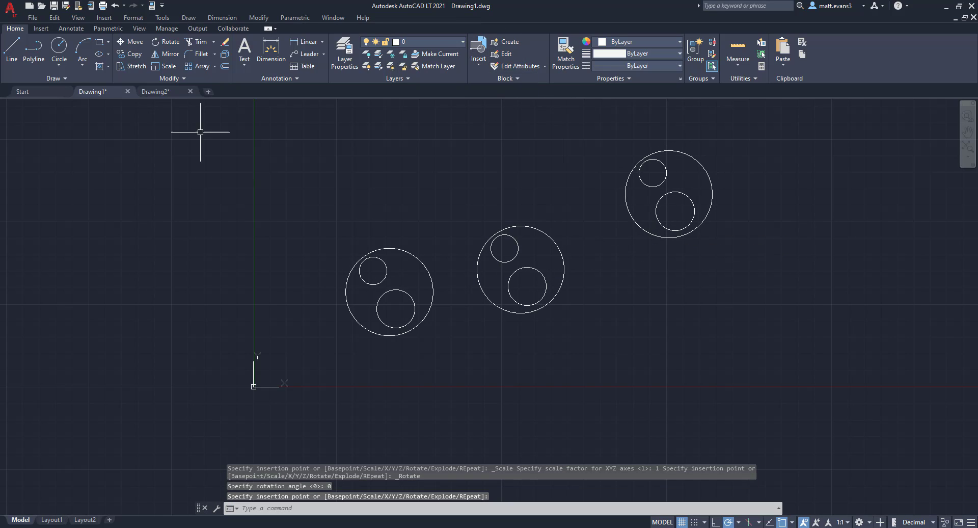
Step: Return to Drawing2 and window-select the nested circles
click(159, 94)
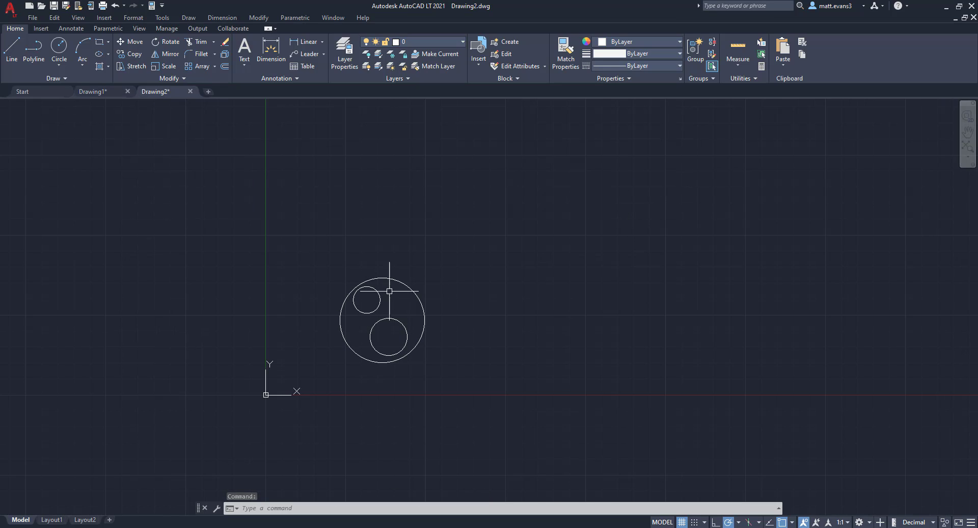
click(102, 92)
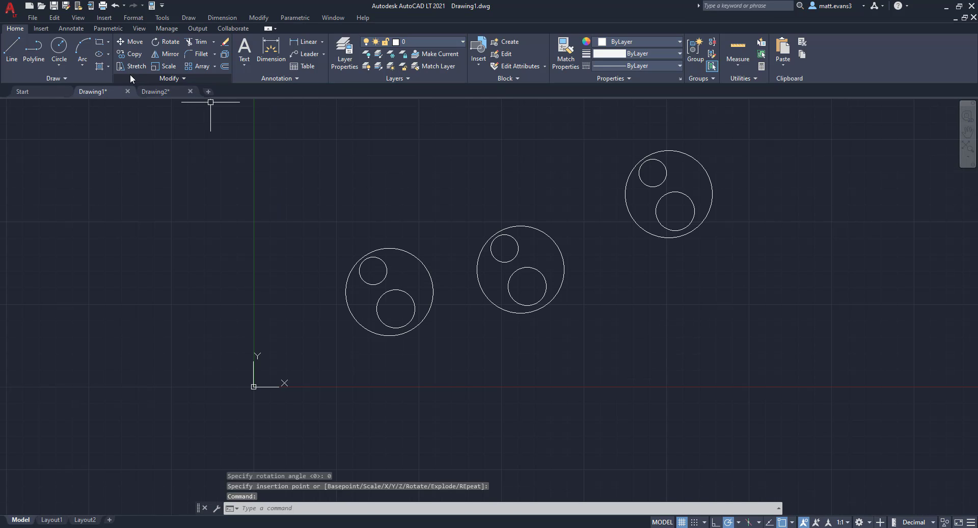
click(164, 92)
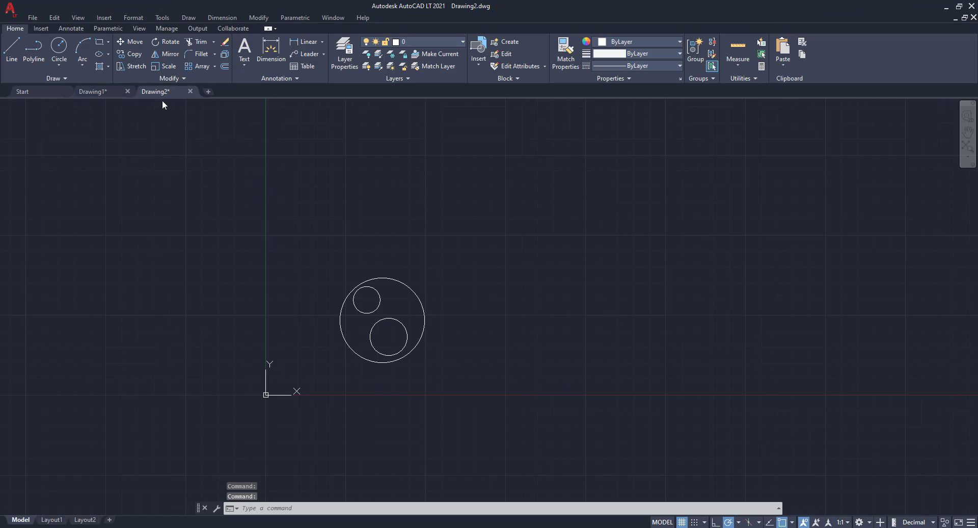
click(319, 263)
click(458, 388)
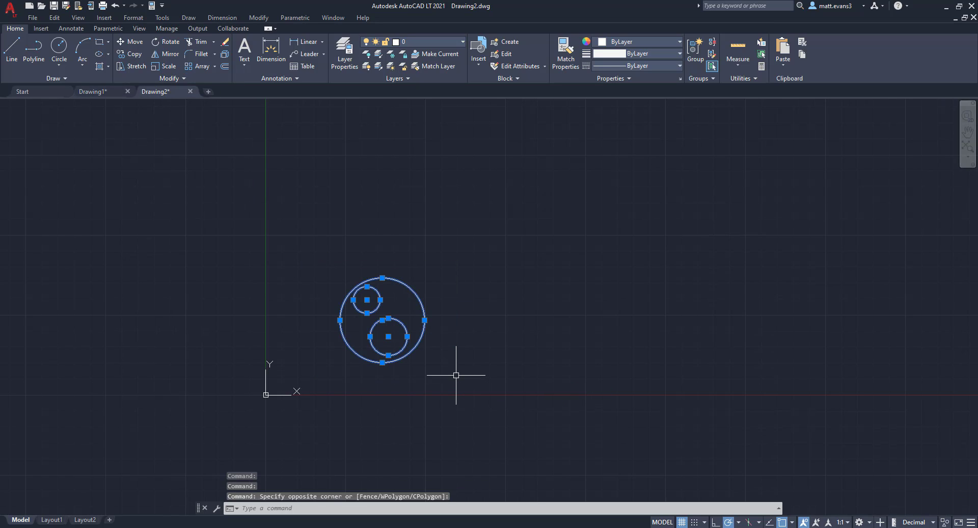
Step: Copy the circle group from a base point to a spot up and to the right
right_click(454, 330)
click(492, 189)
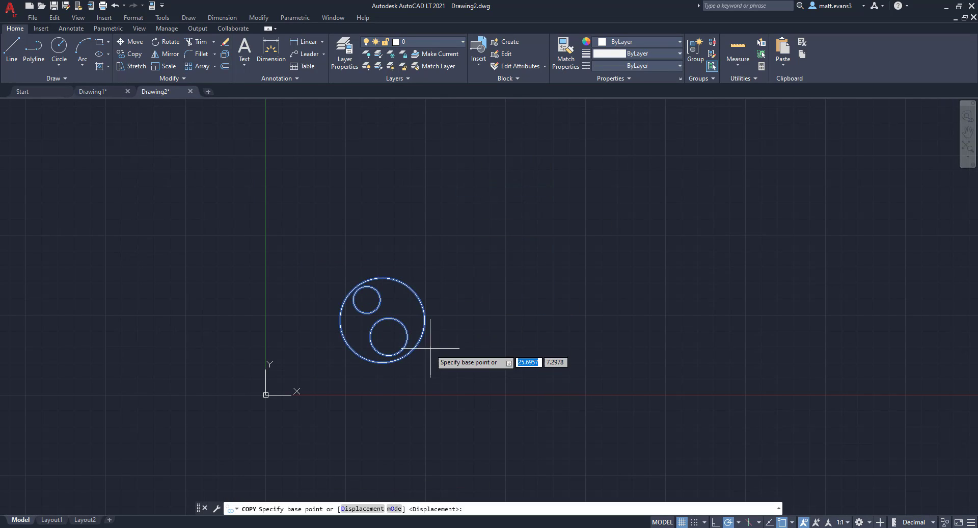
click(429, 352)
scroll(515, 286, down, 2)
scroll(544, 241, up, 2)
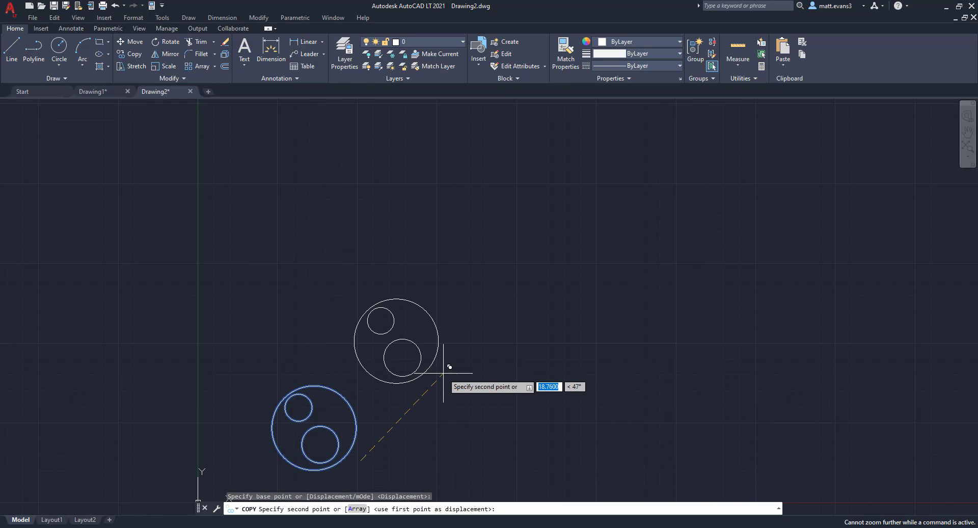
click(553, 191)
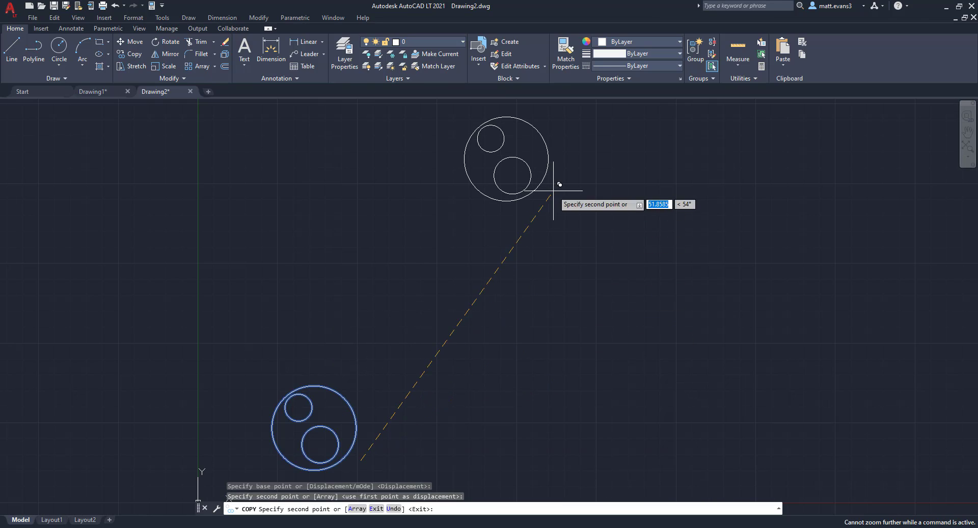
key(Escape)
scroll(574, 309, down, 3)
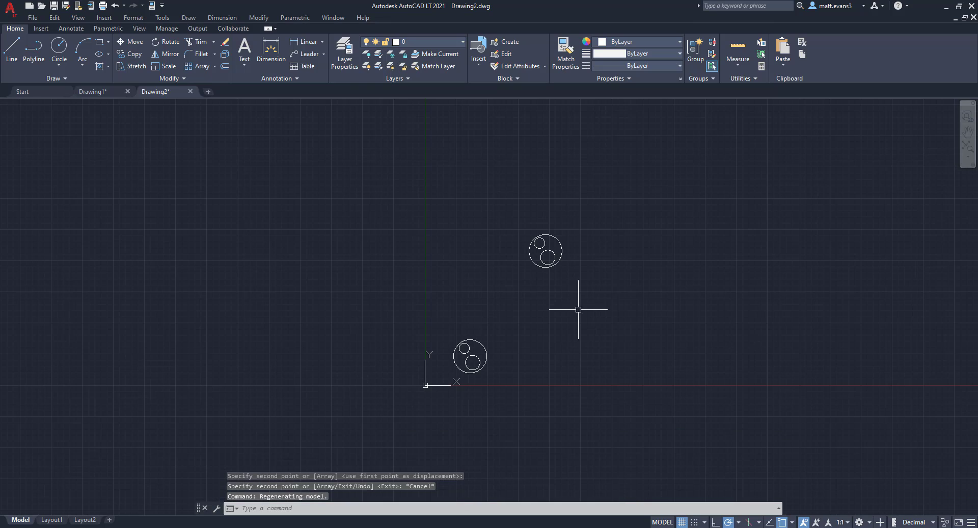
scroll(643, 316, up, 2)
middle_drag(644, 316, 611, 322)
scroll(611, 322, down, 2)
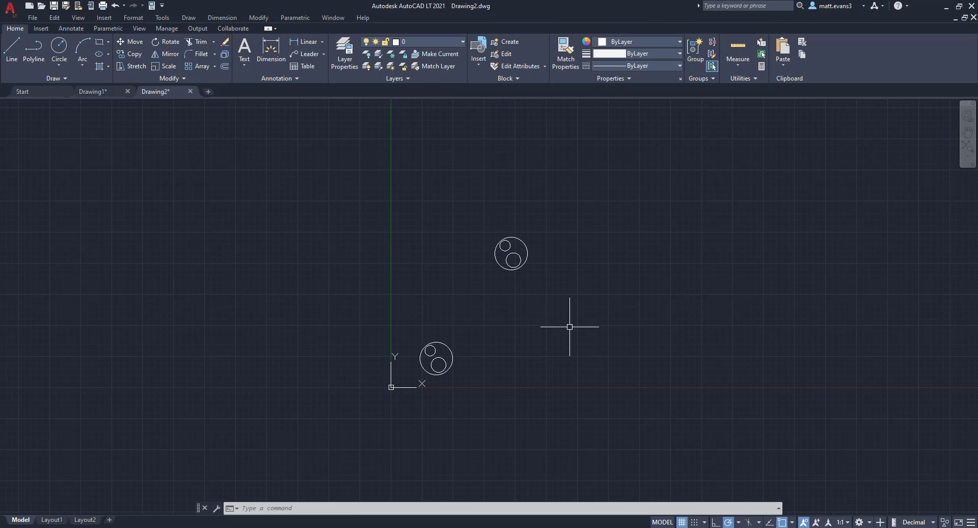
Step: Window-select the upper three-circle group in Drawing2 and copy it to the clipboard
click(479, 220)
click(560, 291)
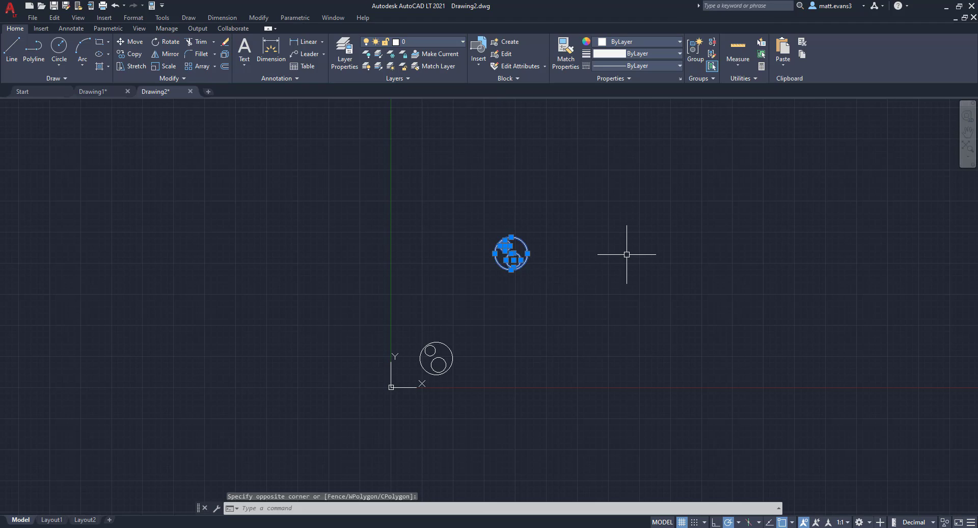
click(802, 54)
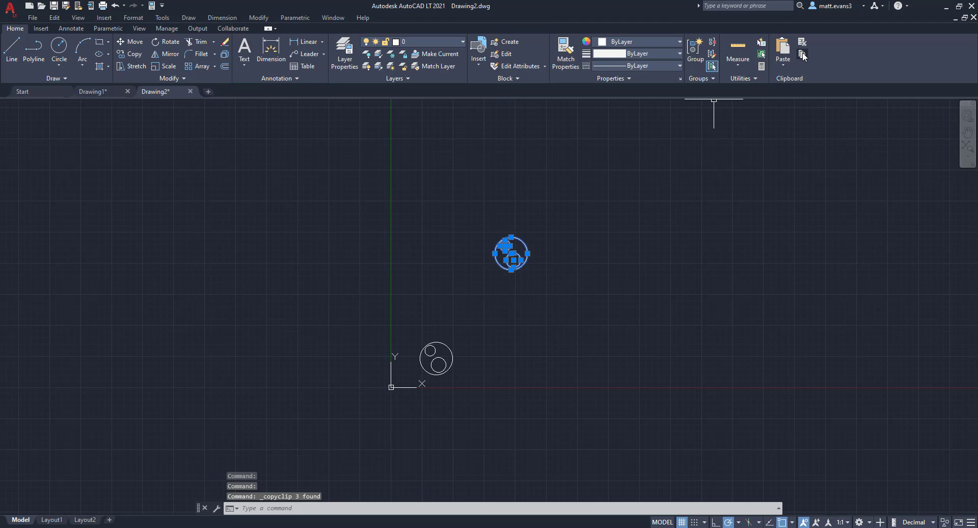
Step: Paste the copied circles into Drawing1 at their original coordinates
click(93, 91)
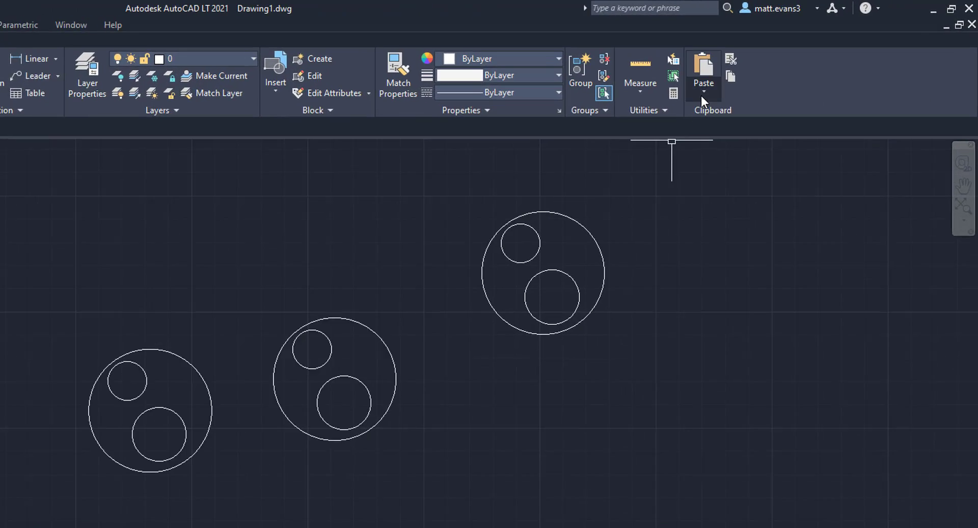
click(703, 92)
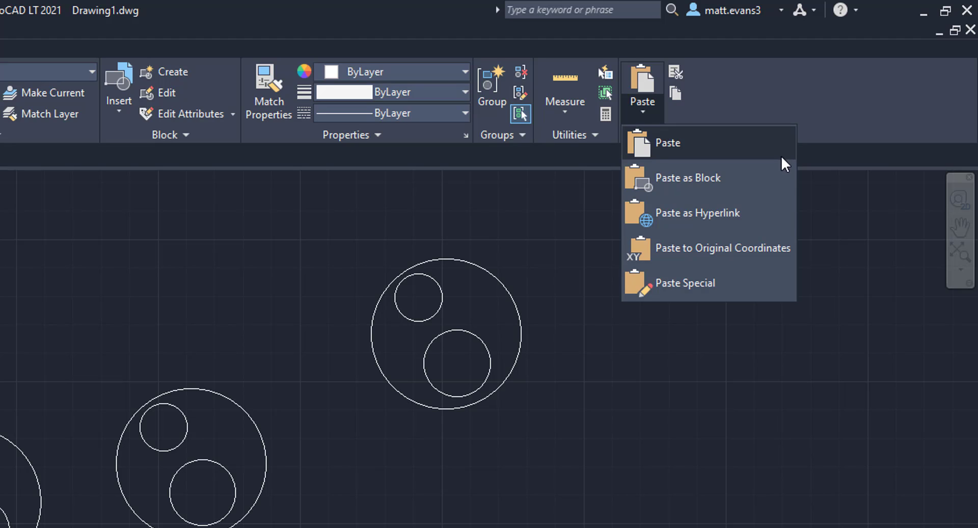
click(778, 250)
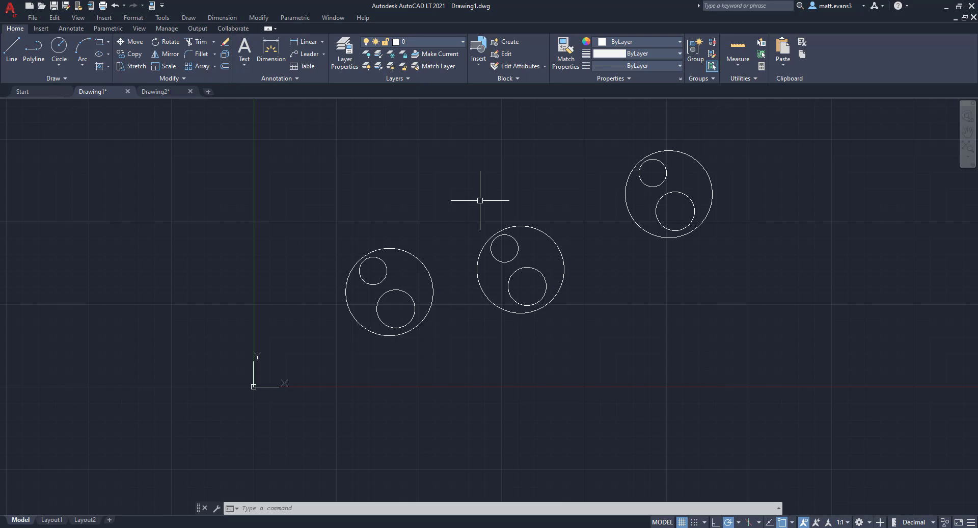
Step: Adjust the Drawing1 view to show all four groups and compare with Drawing2
scroll(480, 203, down, 4)
middle_drag(489, 192, 453, 287)
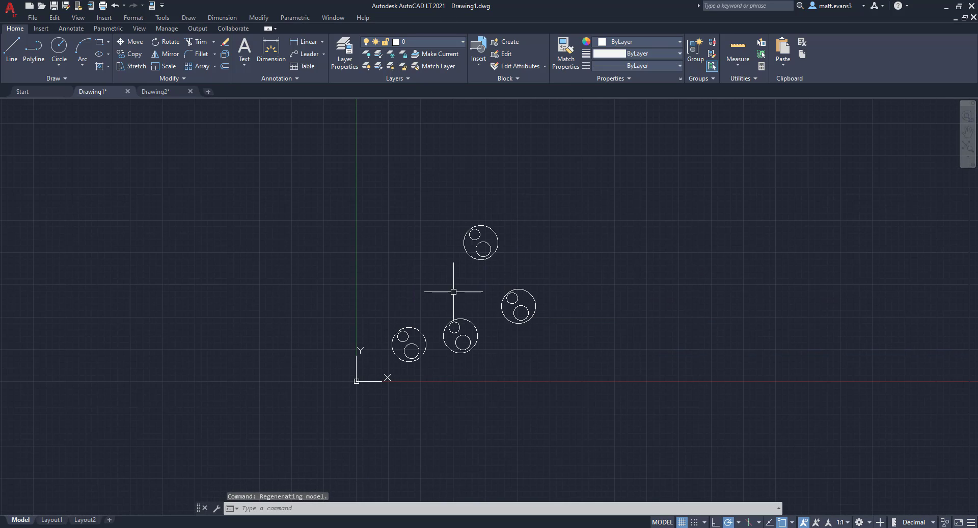
click(153, 92)
click(108, 92)
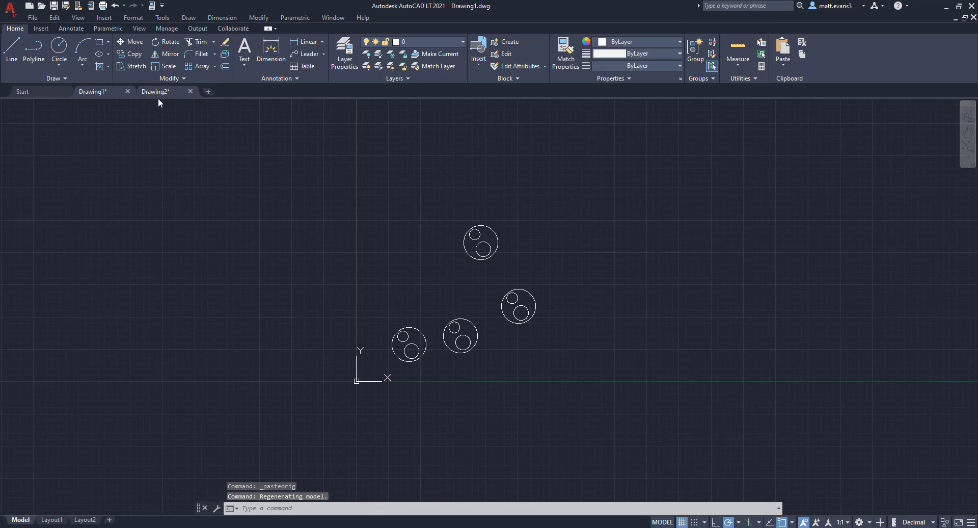
click(158, 98)
click(108, 94)
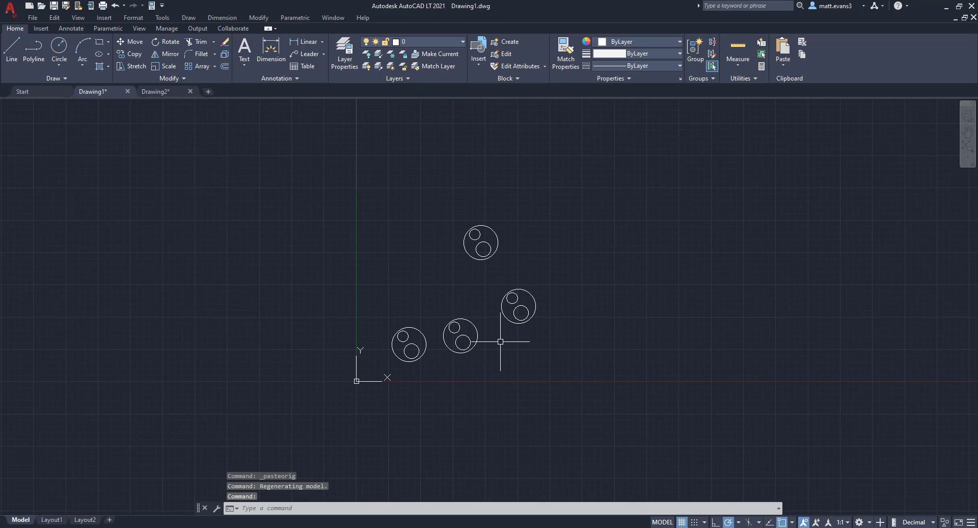
Step: Select Drawing2's upper nested-circle group with a selection window
click(147, 92)
click(465, 219)
click(607, 297)
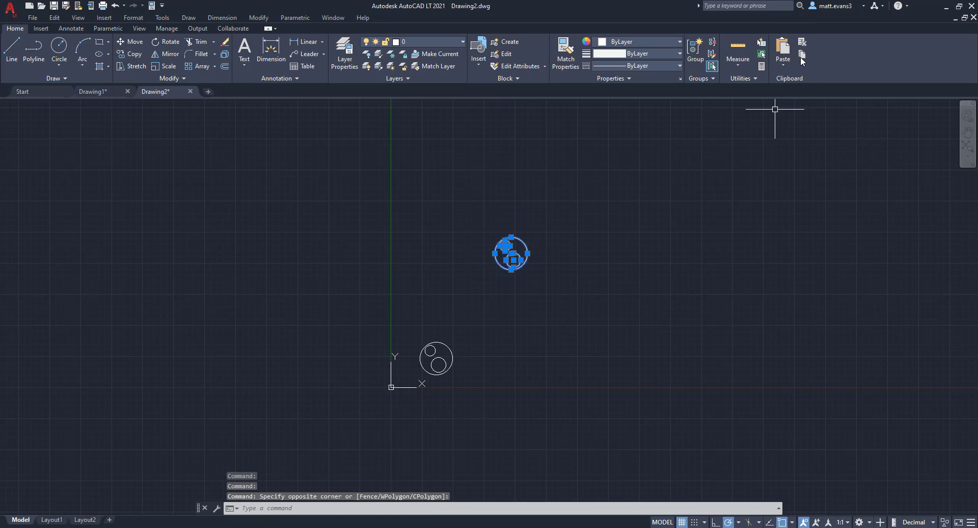
Step: In Drawing1, Paste Special the circles as Picture (Metafile) after previewing Bitmap and AutoCAD LT Entities
click(92, 91)
click(783, 72)
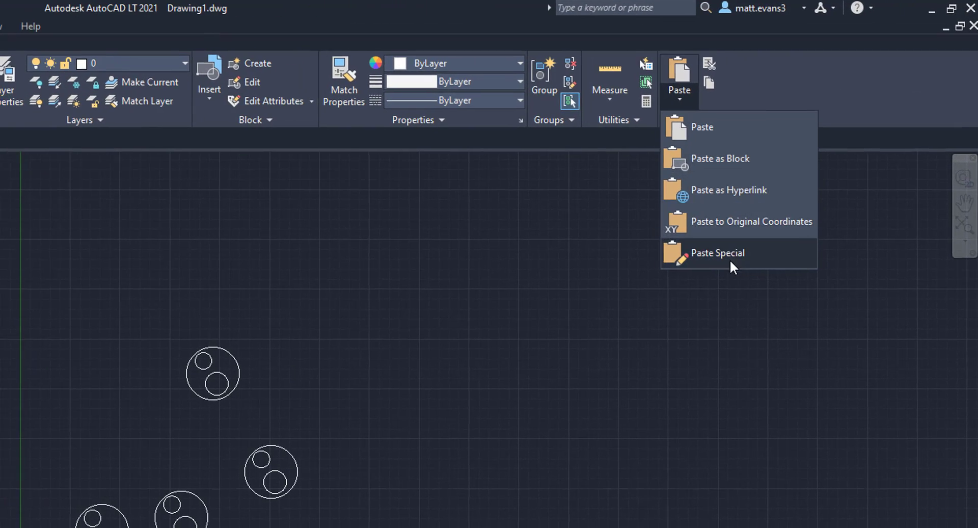
click(715, 254)
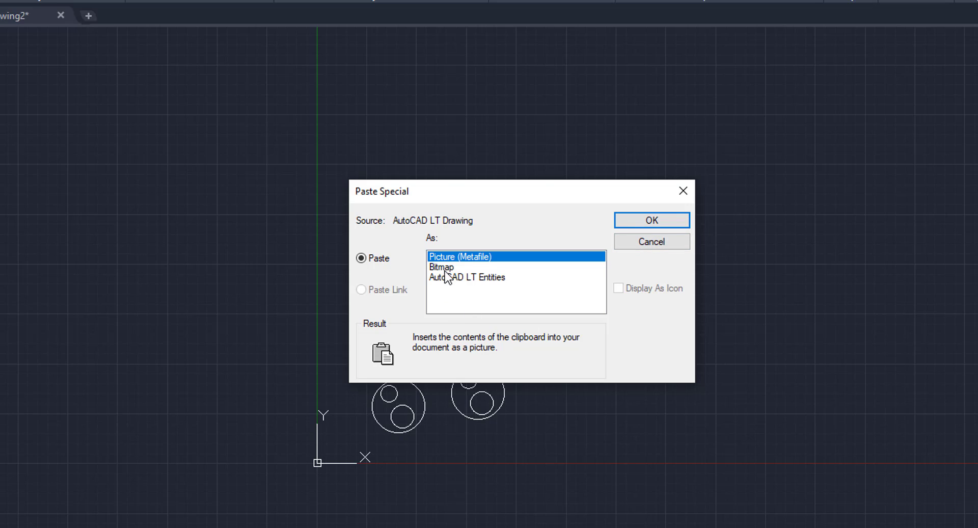
key(Down)
click(463, 280)
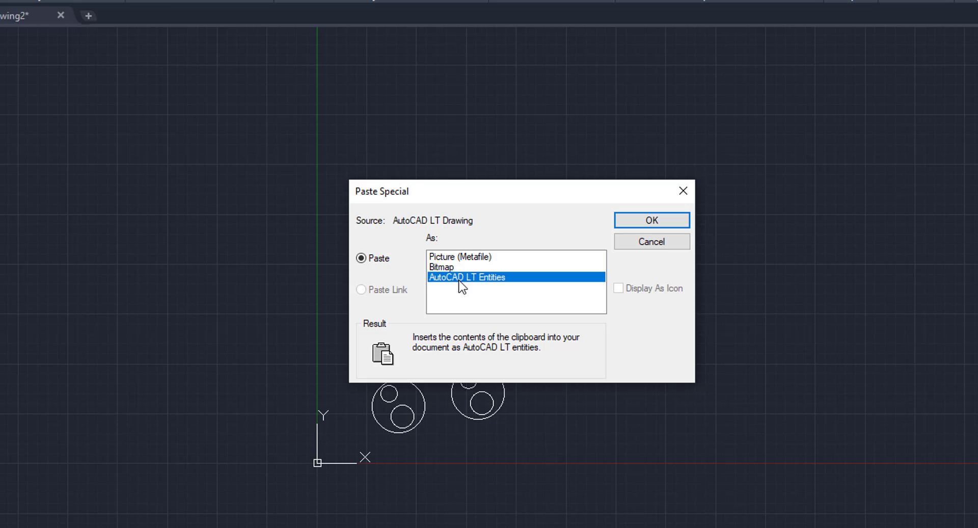
click(472, 259)
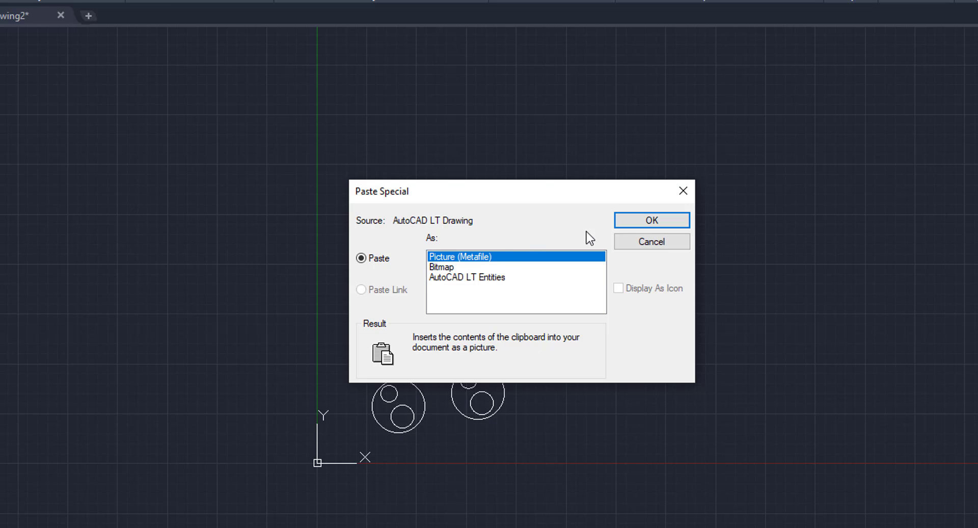
click(652, 220)
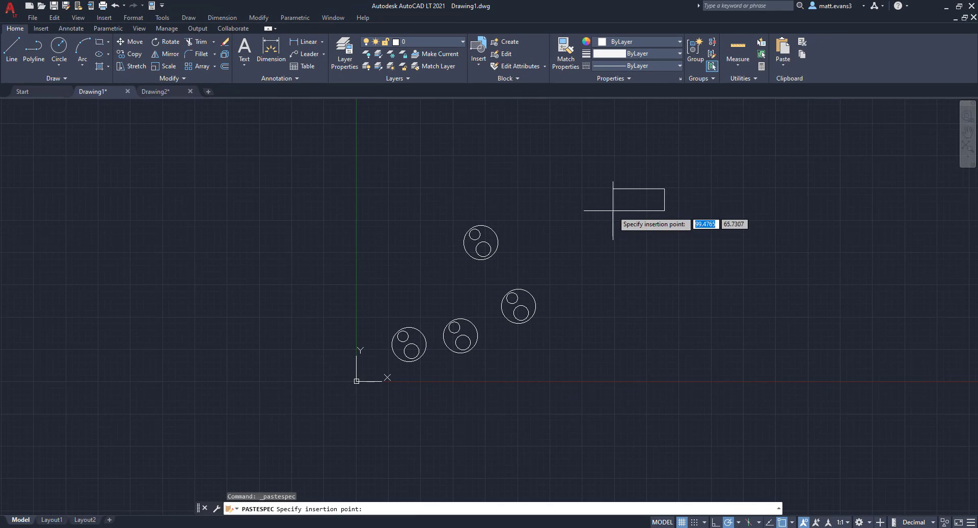
Step: Place the metafile picture of the circles in Drawing1, then zoom and compare it with Drawing2
click(613, 210)
scroll(646, 200, up, 6)
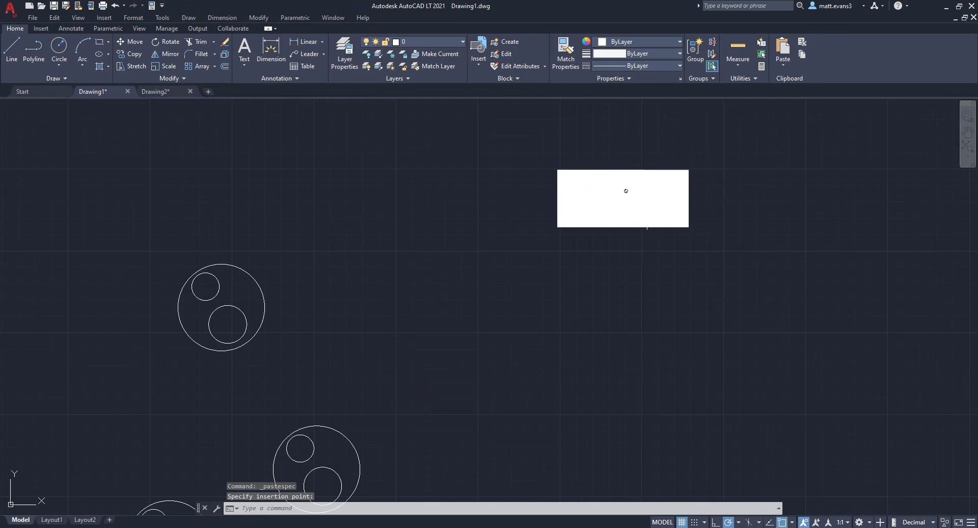
click(160, 94)
click(113, 96)
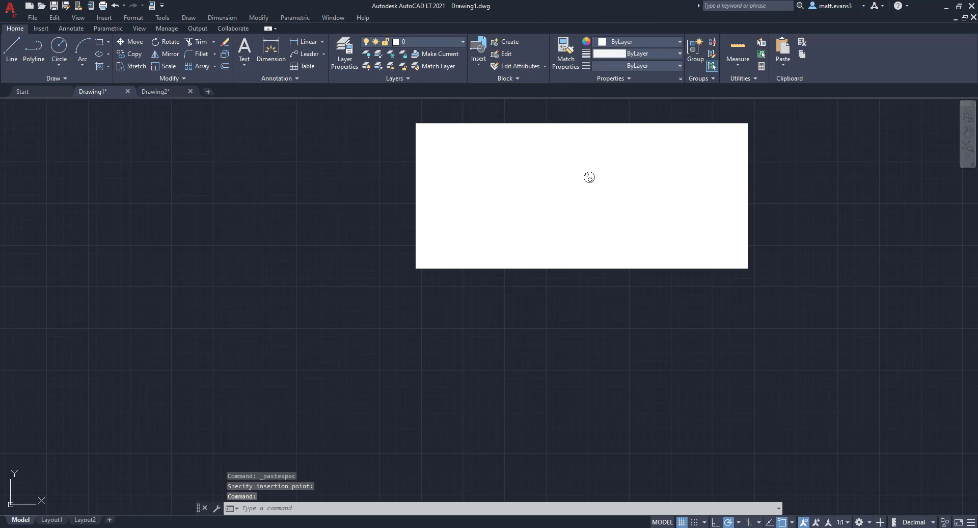
scroll(658, 180, up, 4)
scroll(451, 191, down, 6)
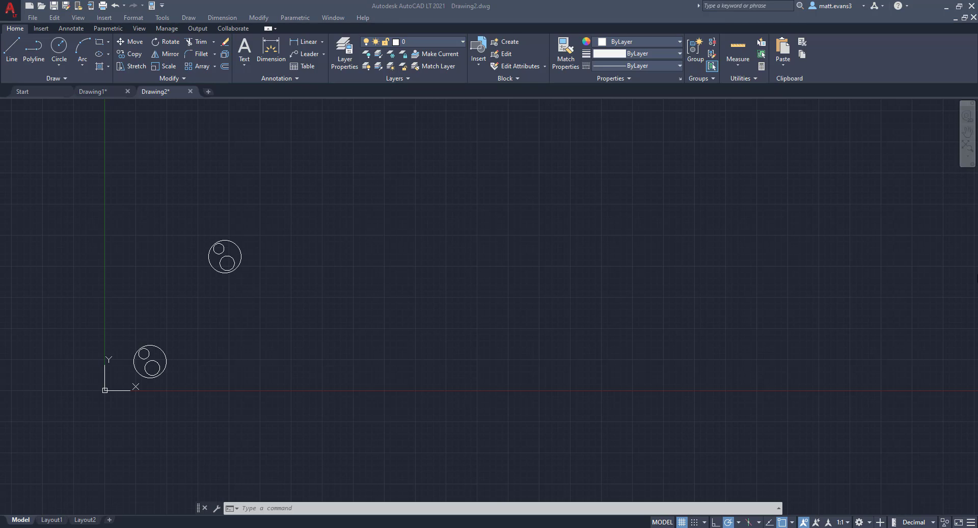
click(783, 63)
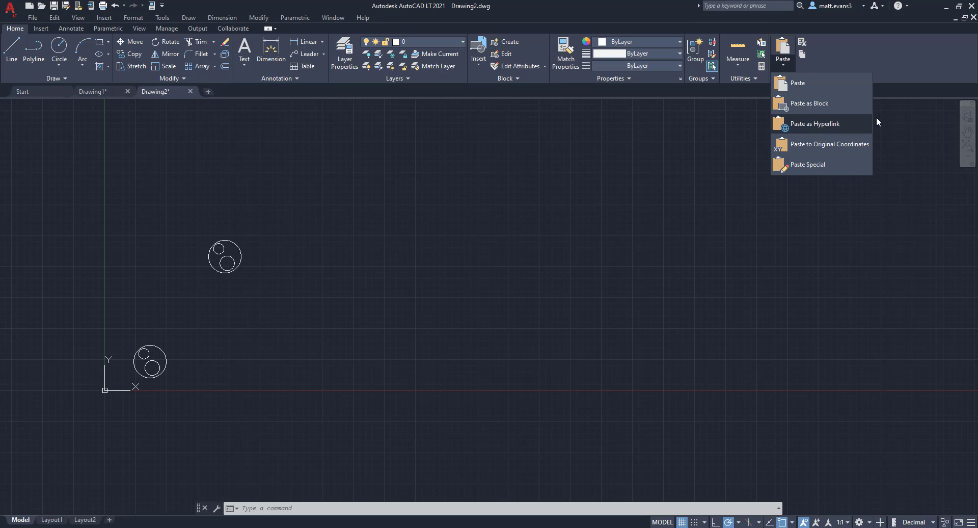
click(777, 62)
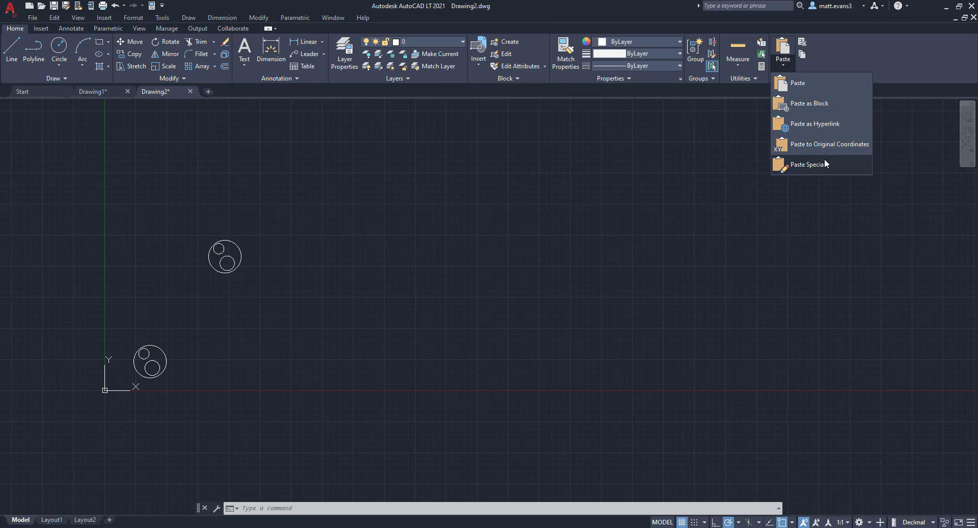